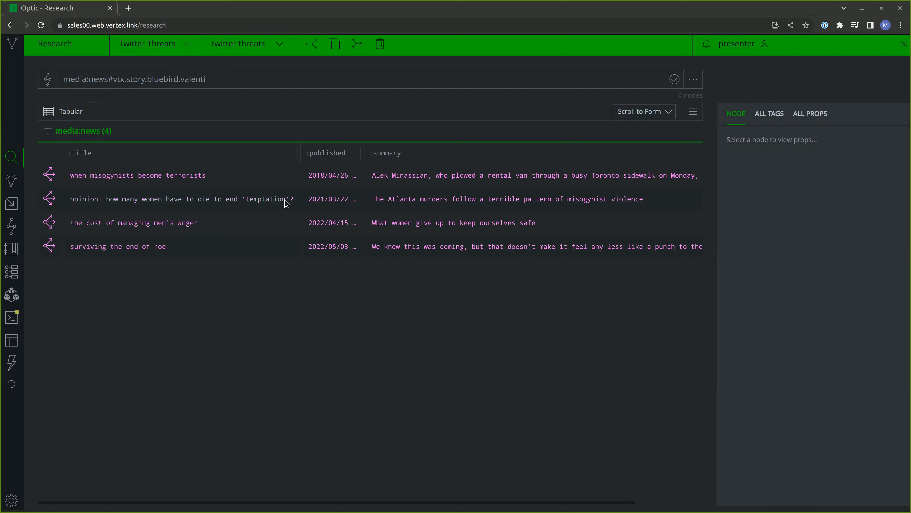
Query inet:web:acct#vtx.story.bluebird.valenti and view the properties of the returned Twitter account.
triple_click(255, 82)
text(inet:web:acct#vtx.story.bluebird.valenti)
key(Return)
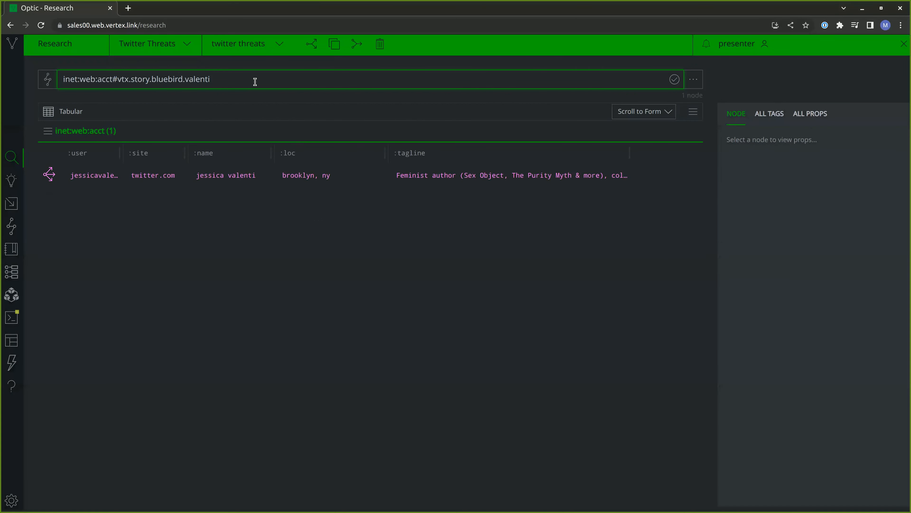
click(204, 176)
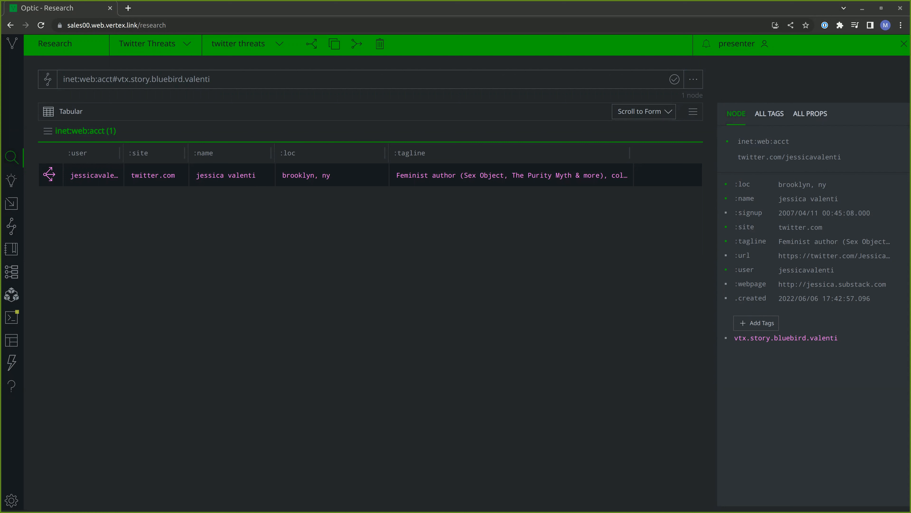
Query inet:web:post#vtx.story.bluebird.core and sort the posts by time in ascending order (A->Z).
triple_click(247, 85)
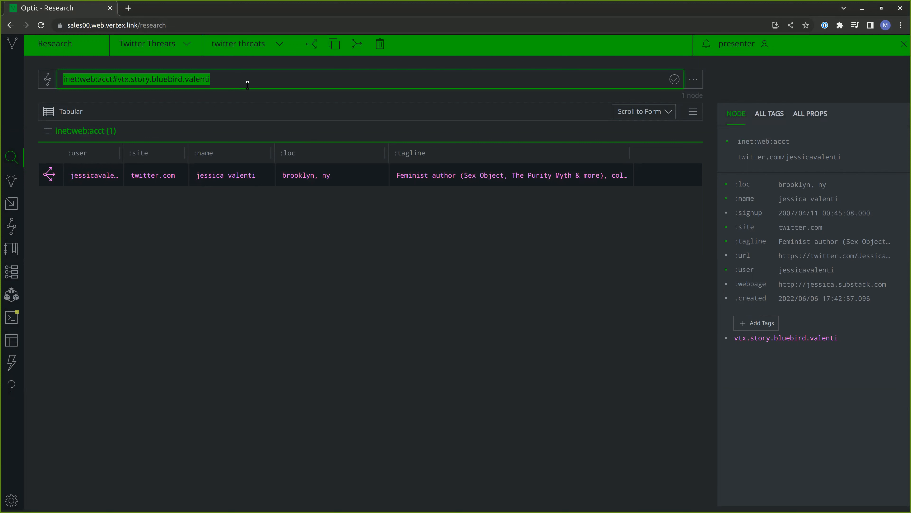
text(inet:web:post#vtx.story.bluebird.core)
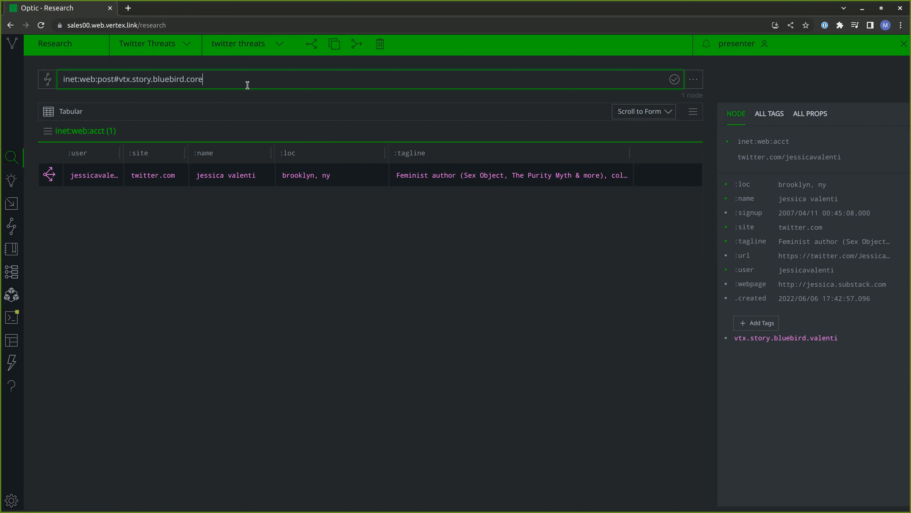
key(Return)
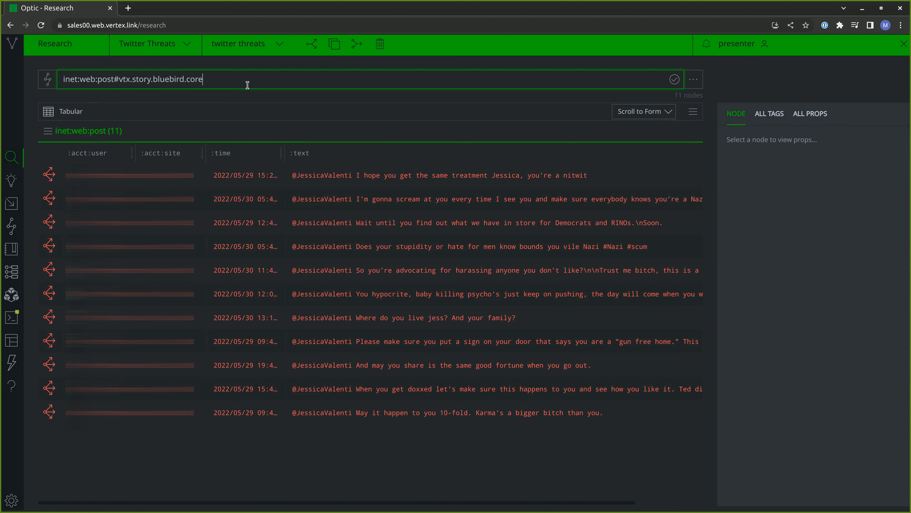
click(224, 152)
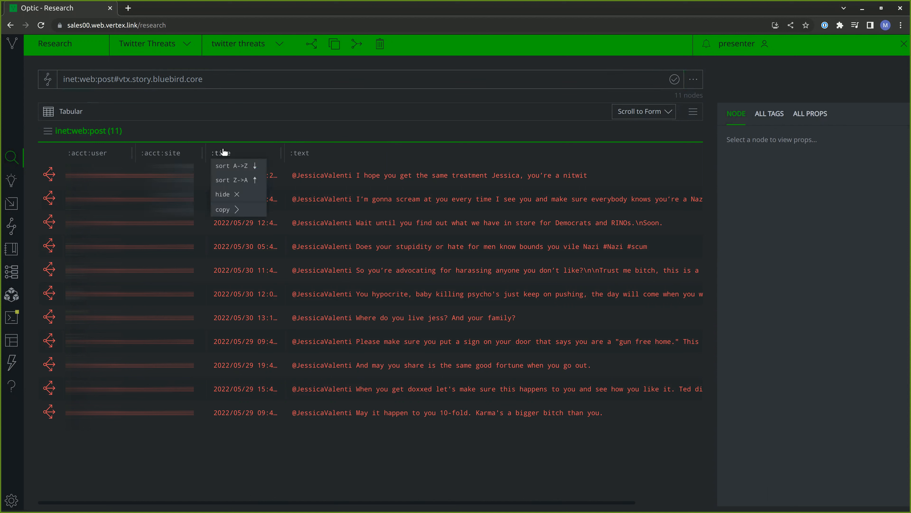
click(254, 166)
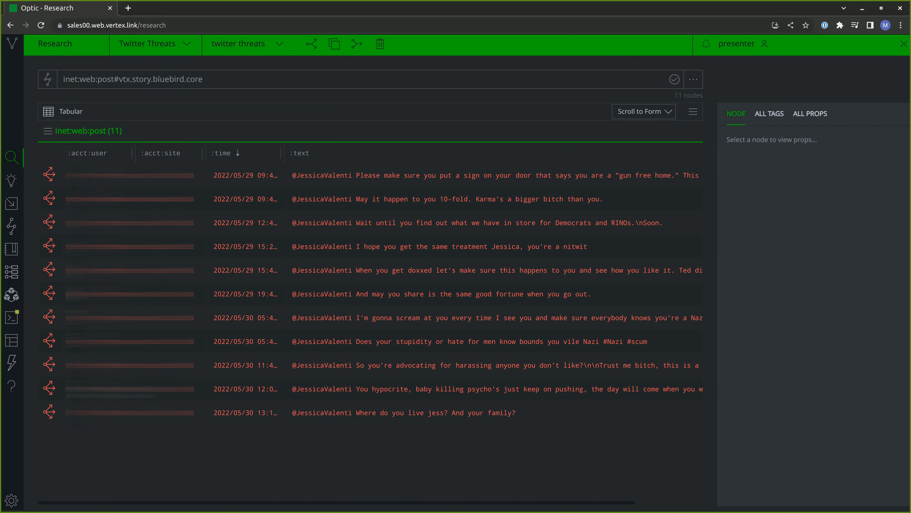
Query the 2022/05/30 12:02:11 post by its own inet:web:post node value and read its full text.
click(107, 388)
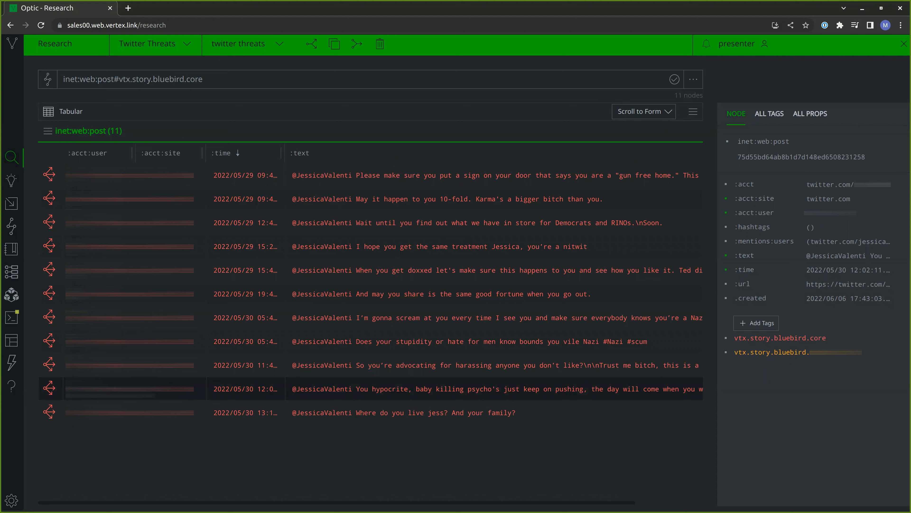
right_click(82, 392)
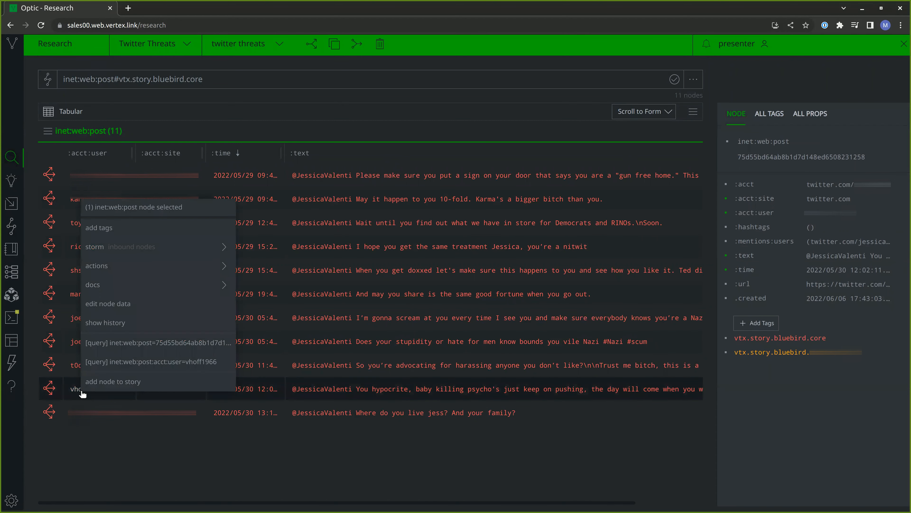
click(130, 343)
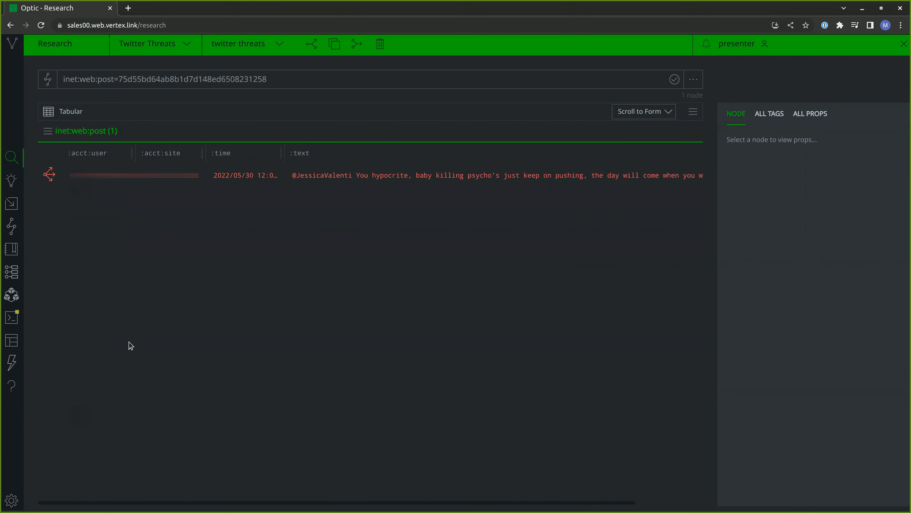
click(317, 175)
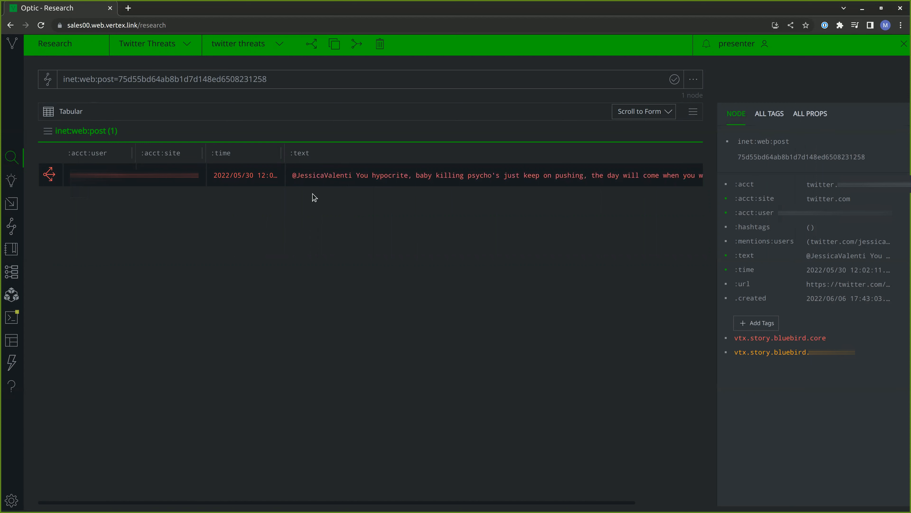
scroll(330, 181, right, 2)
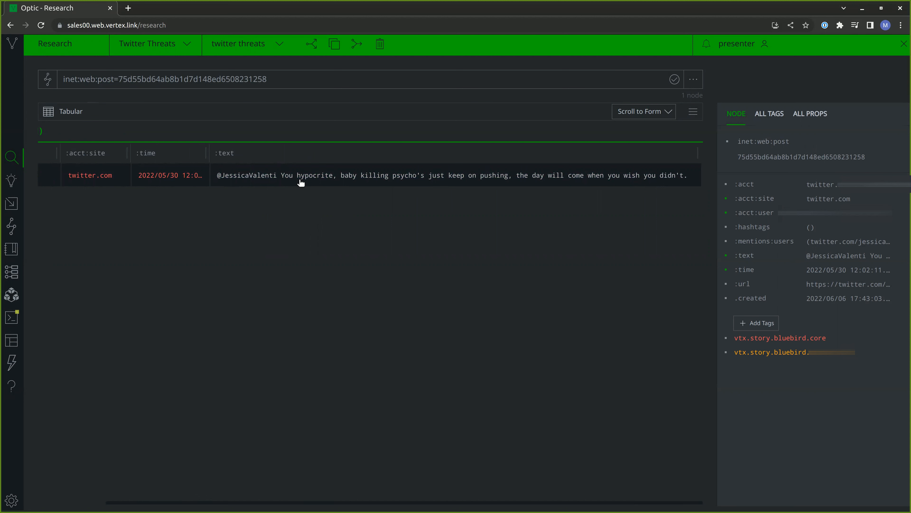
scroll(300, 183, left, 2)
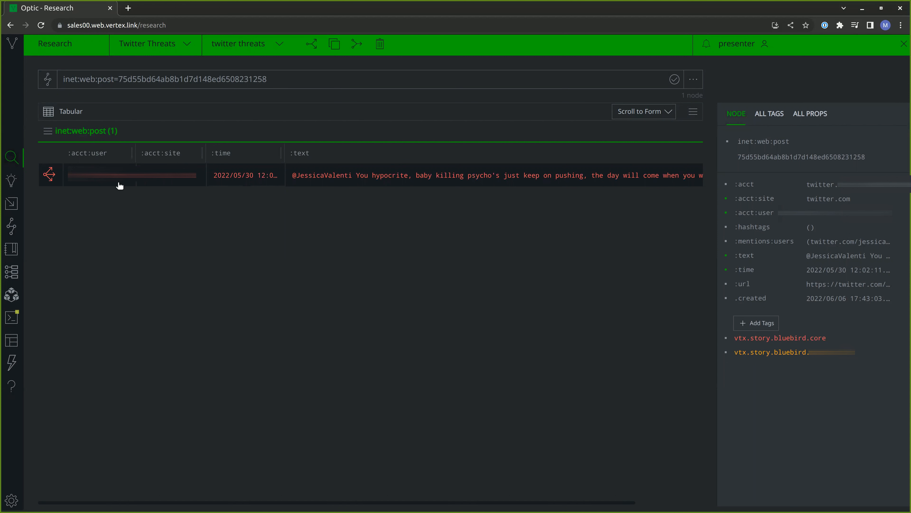
Explore the nodes connected to the post, and from there those connected to its author's Twitter account.
click(50, 174)
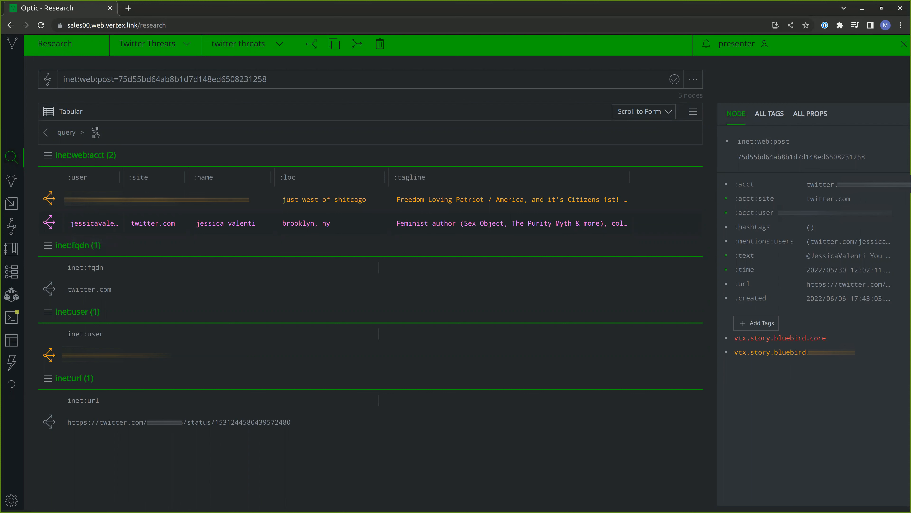
click(94, 199)
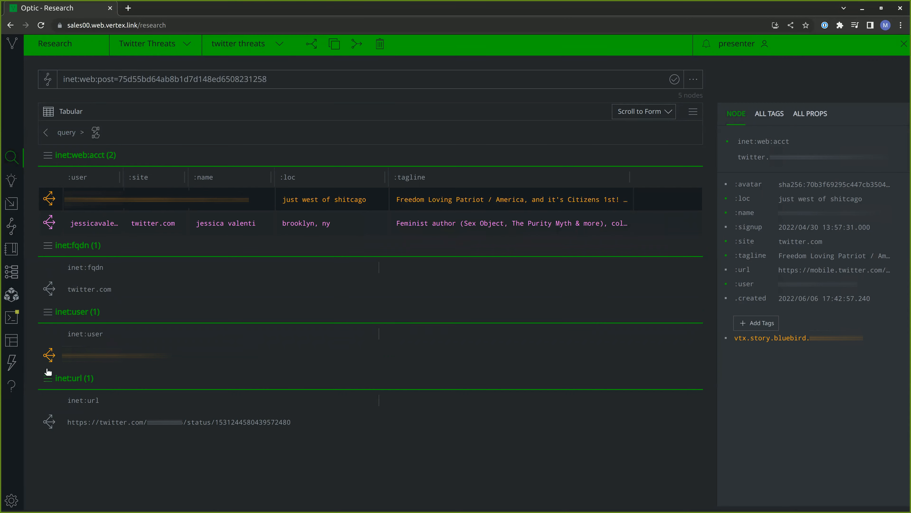
click(49, 200)
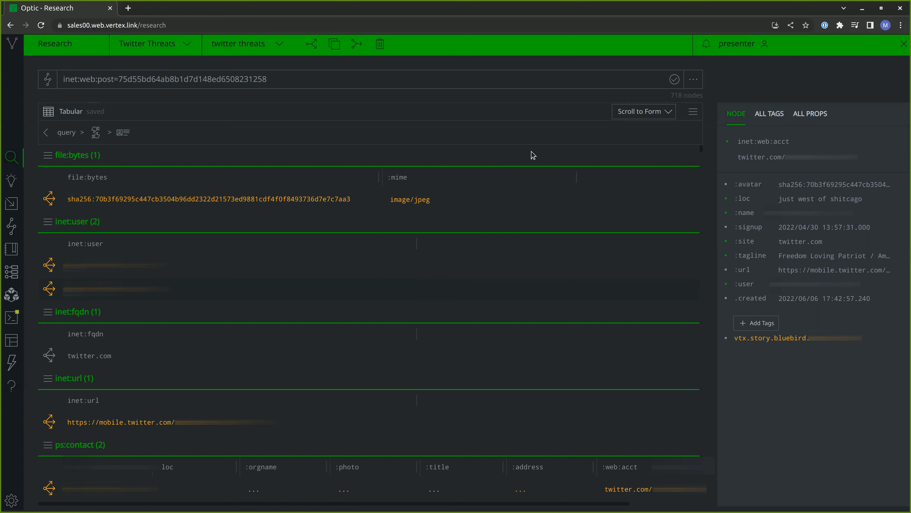
Go to the inet:web:follows results and explore from the first eight follow relationships to their accounts.
click(636, 114)
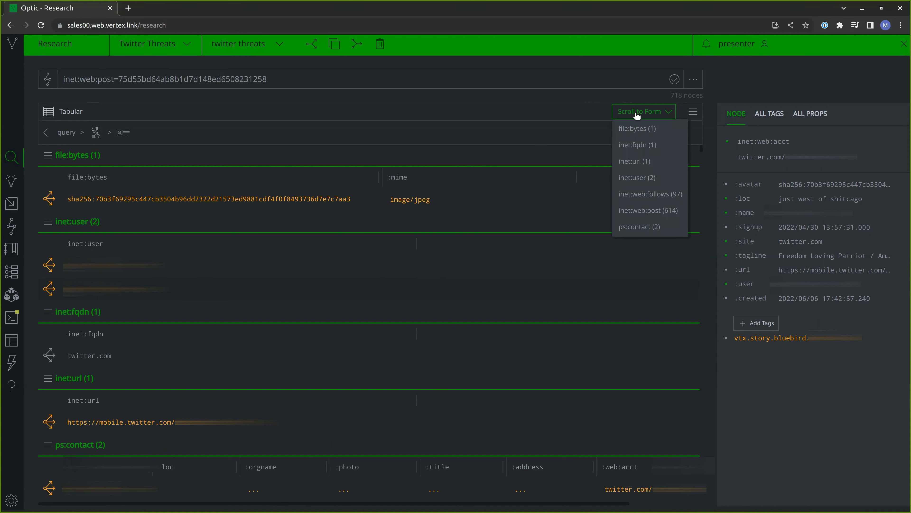
click(640, 196)
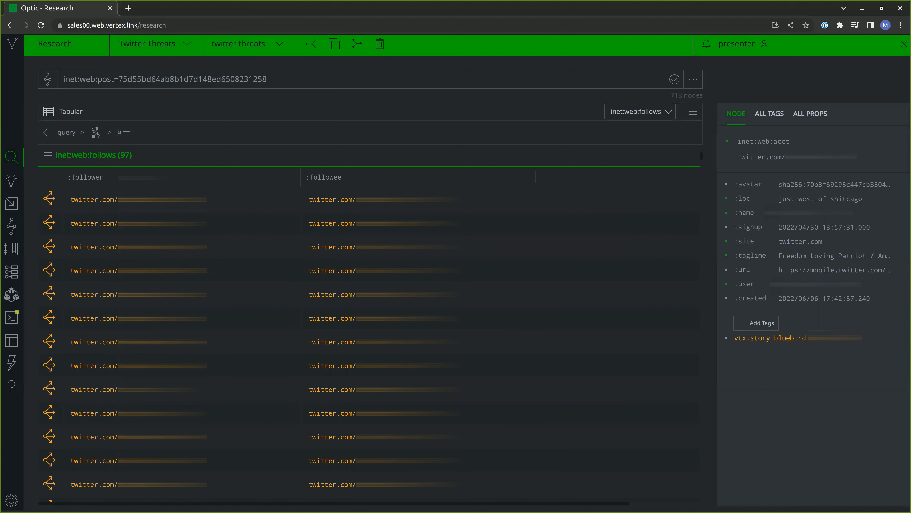
click(169, 199)
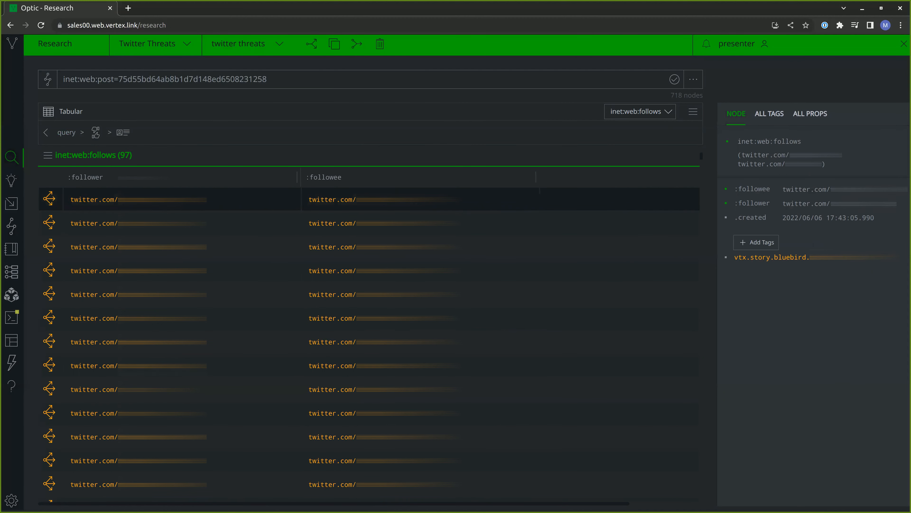
shift+click(169, 366)
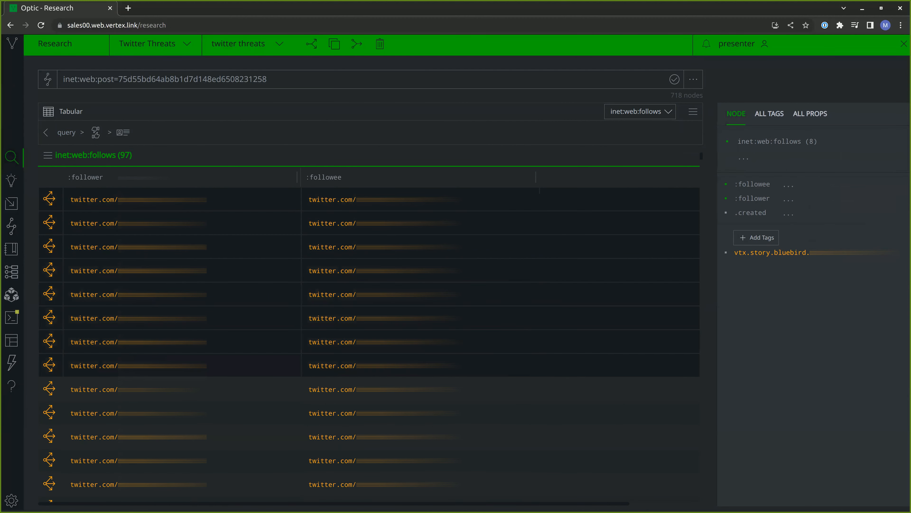
click(49, 295)
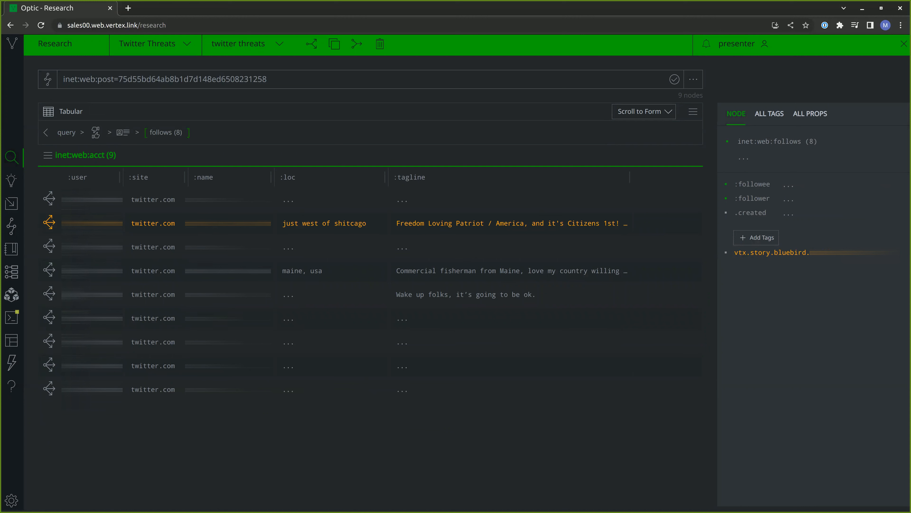
View the Maine account's properties and sort the accounts by tagline in ascending order.
click(424, 273)
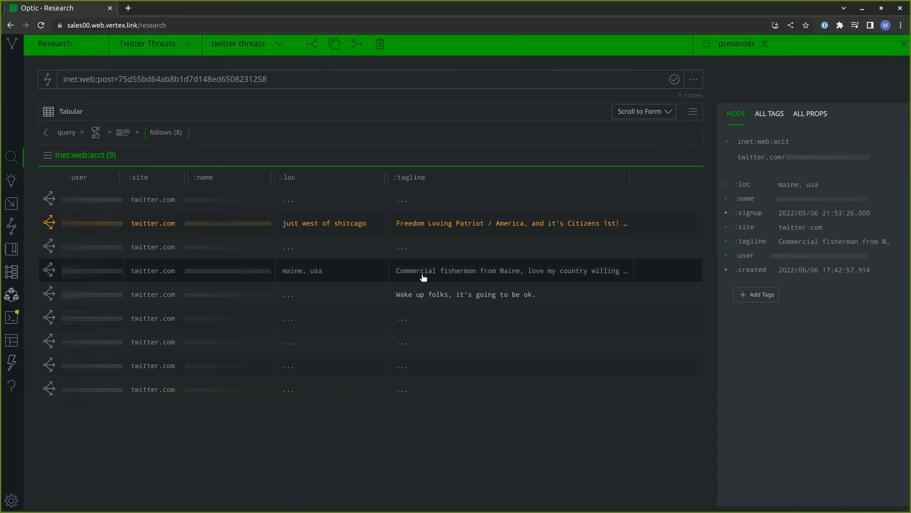
click(416, 178)
click(437, 191)
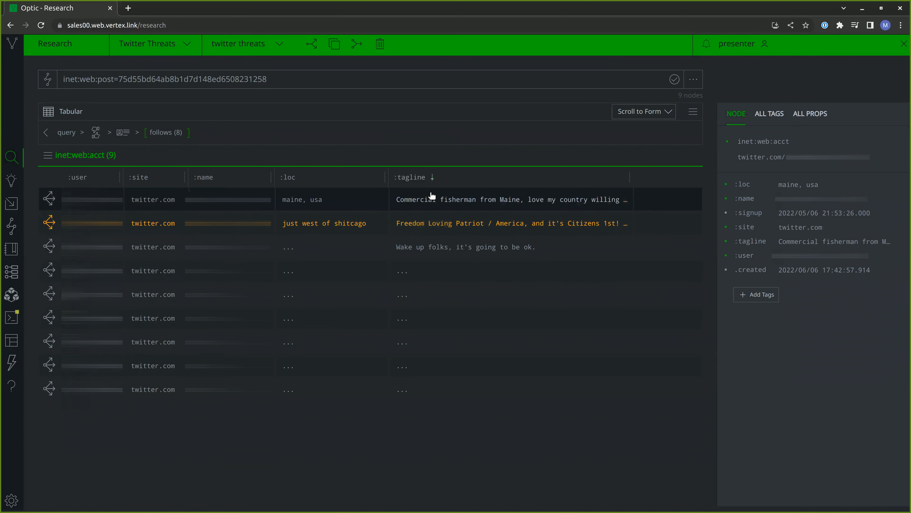
Run the synapse-twitter action twitter.user.profile on the six accounts without taglines and inspect the first enriched account.
click(409, 270)
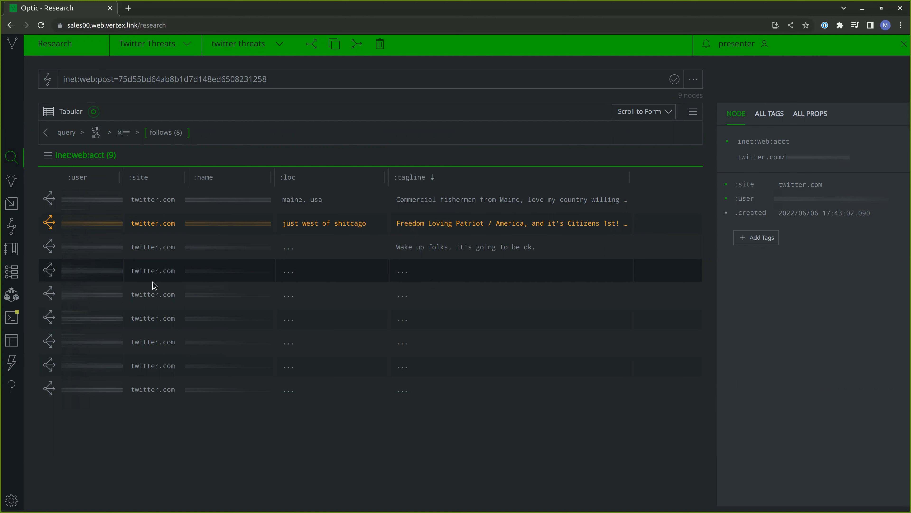
shift+click(135, 394)
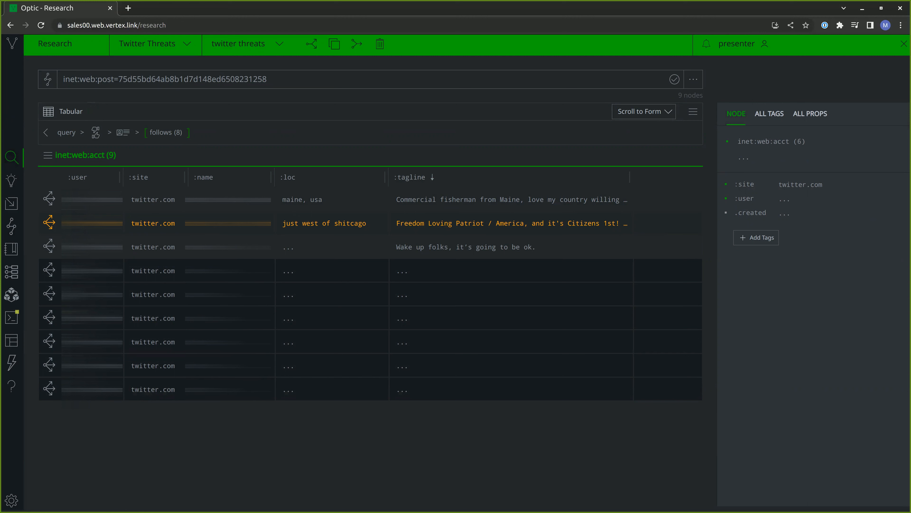
right_click(96, 312)
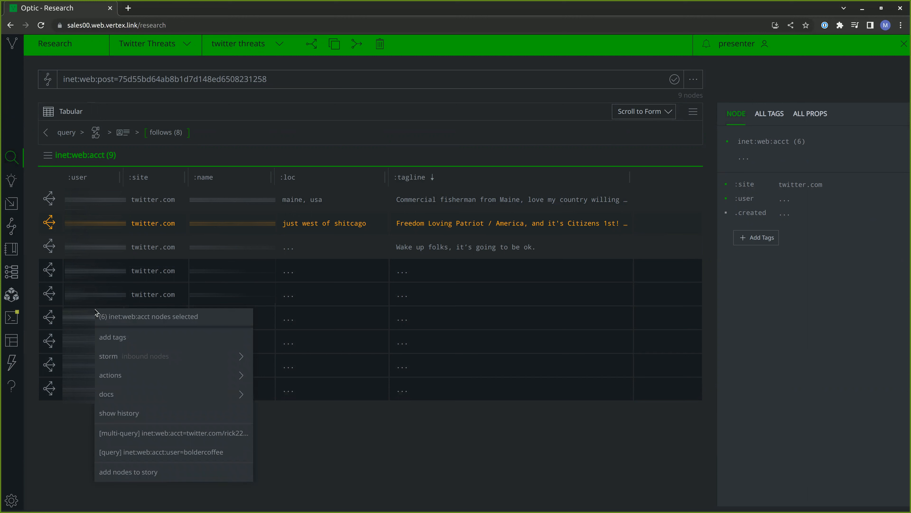
mouse_move(143, 376)
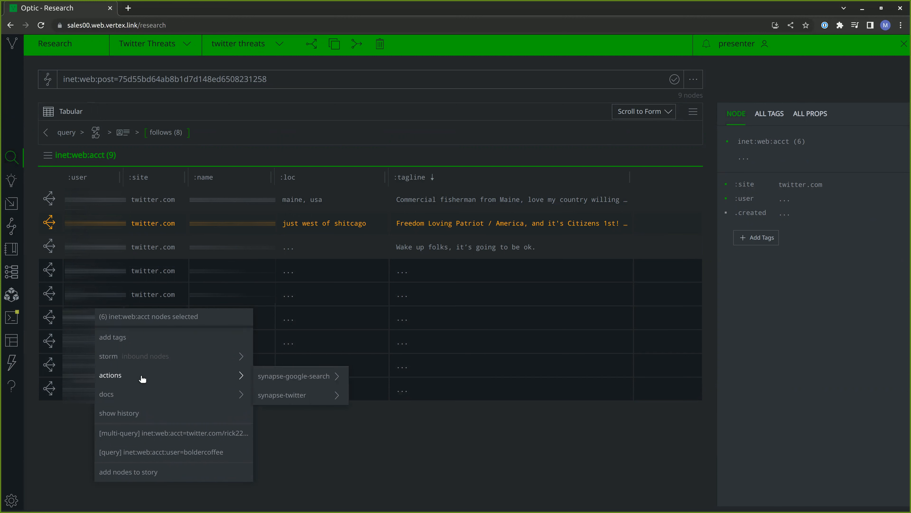
mouse_move(262, 377)
mouse_move(288, 391)
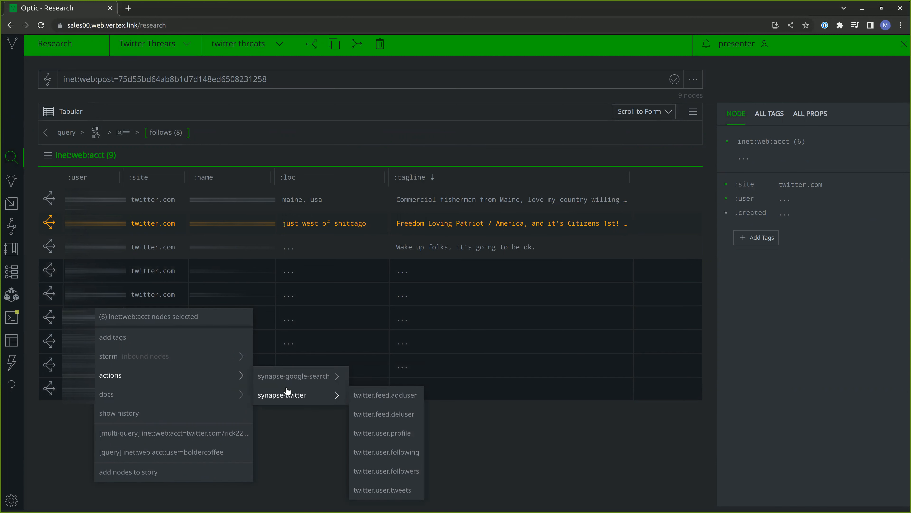
click(382, 433)
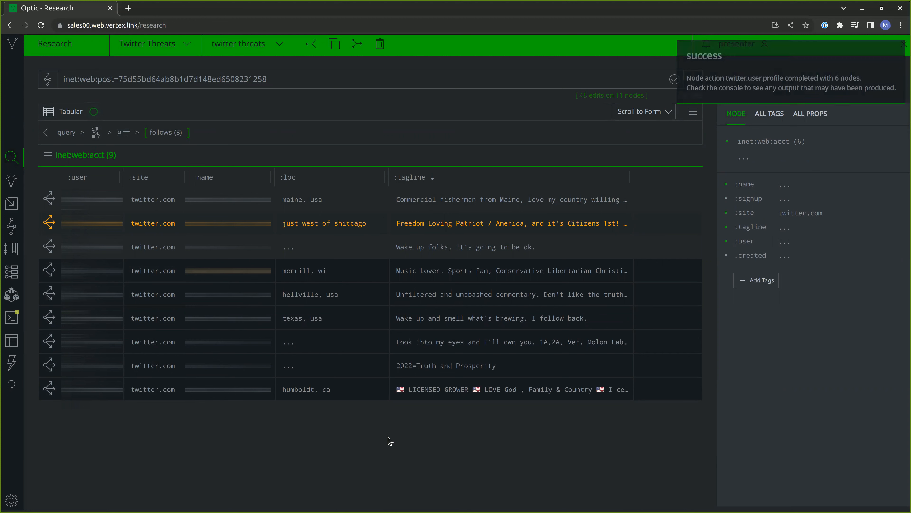
click(299, 273)
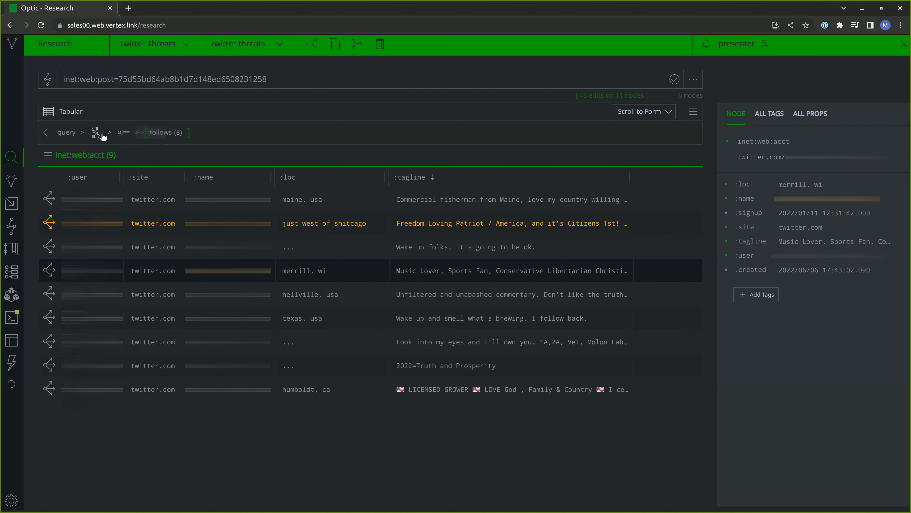
Return to the original post query, explore the post's connected nodes, and from there those of its author's Twitter account.
click(70, 139)
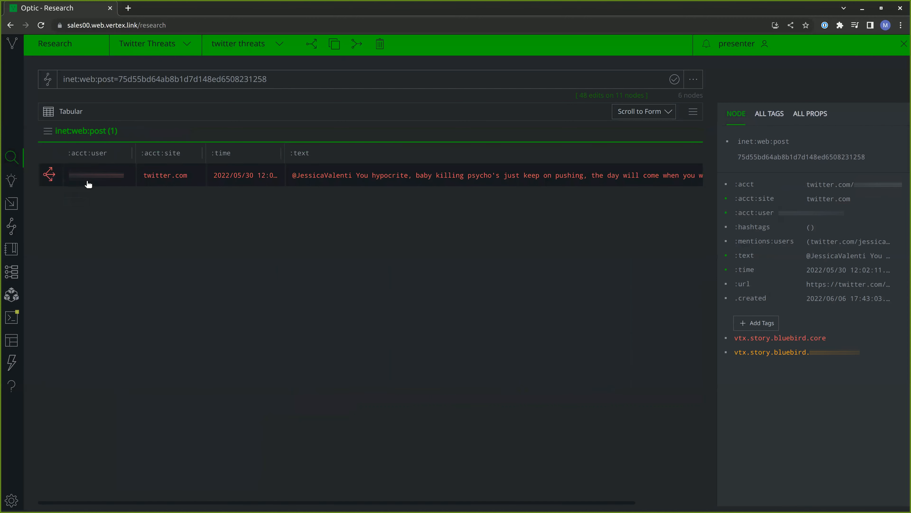
click(51, 175)
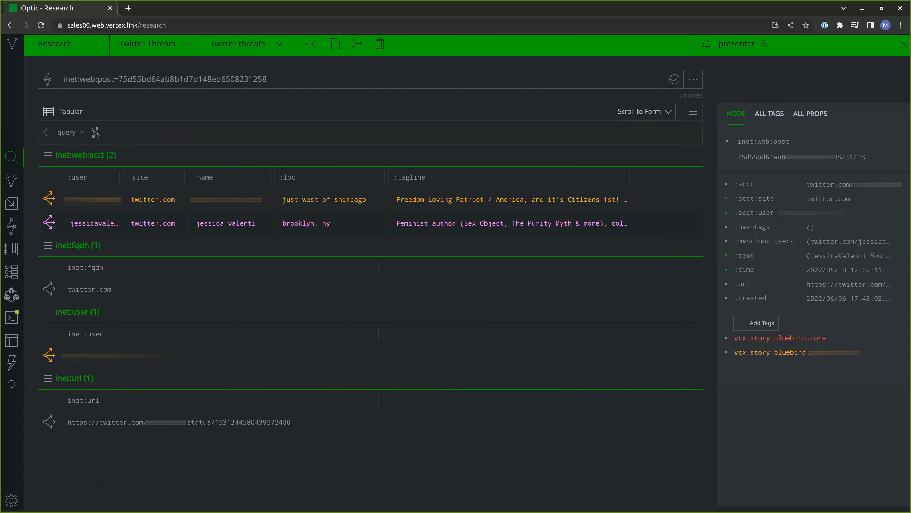
click(94, 200)
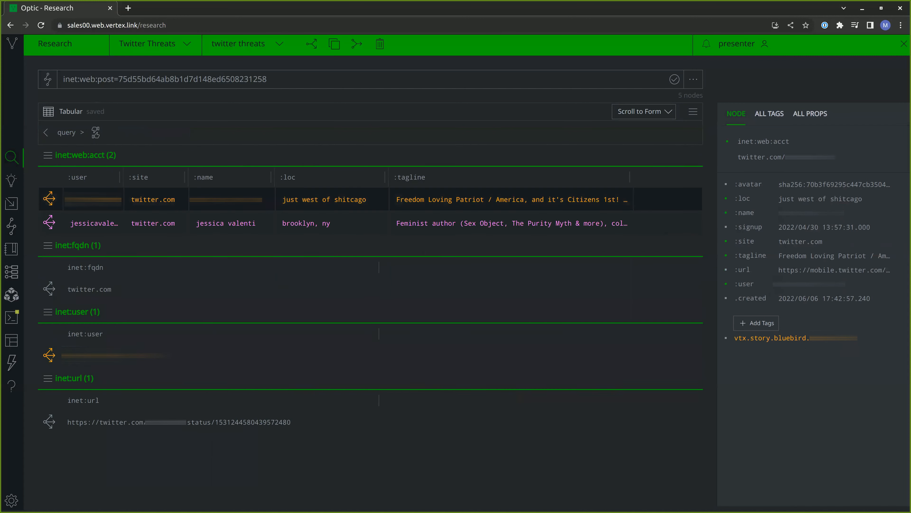
click(43, 202)
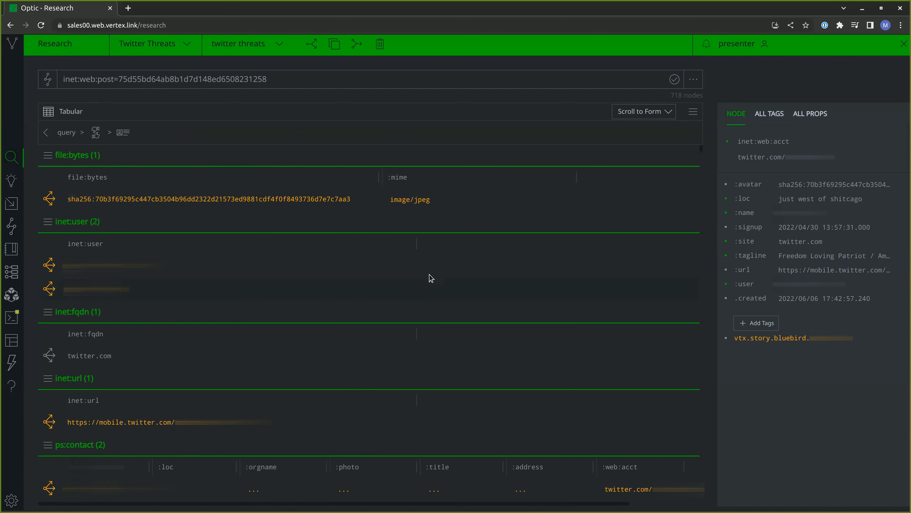
Go to the account's inet:web:post results and sort the posts by time in ascending order.
click(644, 113)
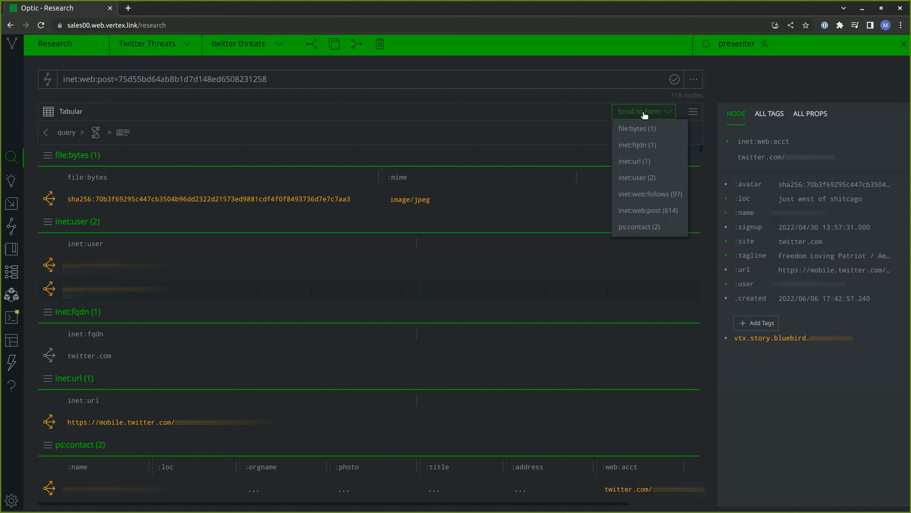
click(643, 211)
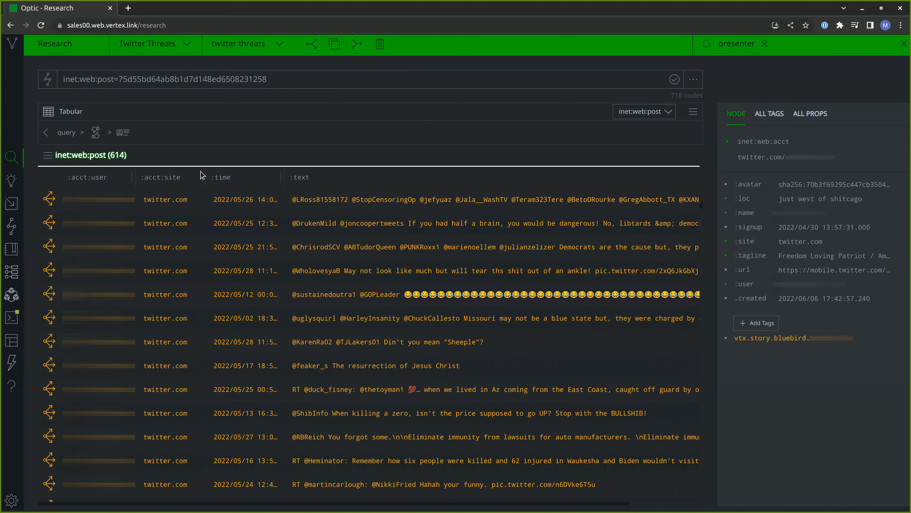
click(227, 178)
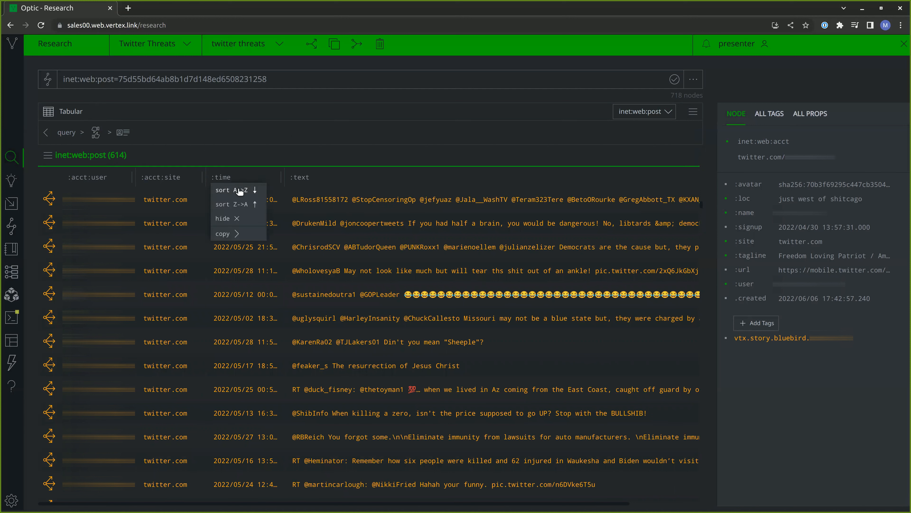
click(239, 190)
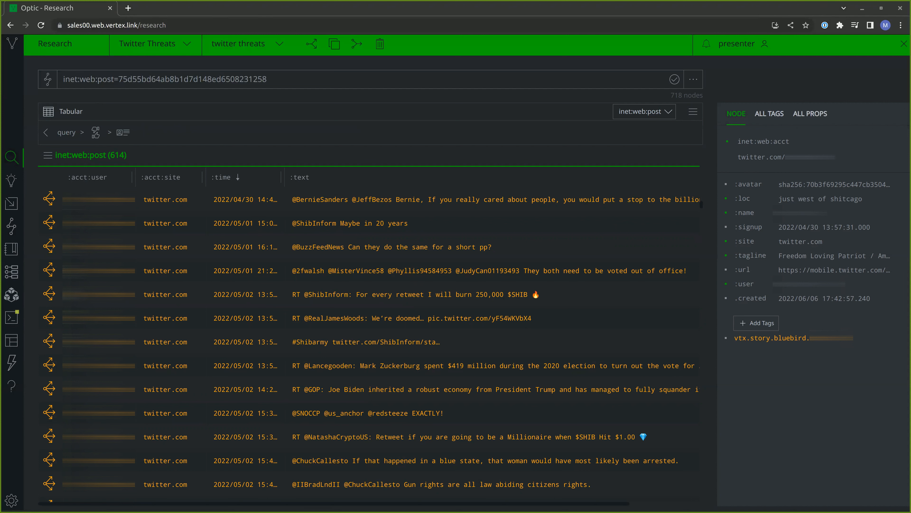
Extend the query to pivot through the author's inet:web:acct to inet:web:post filtered with +:text~=Valenti, and sort the results by time ascending.
click(303, 87)
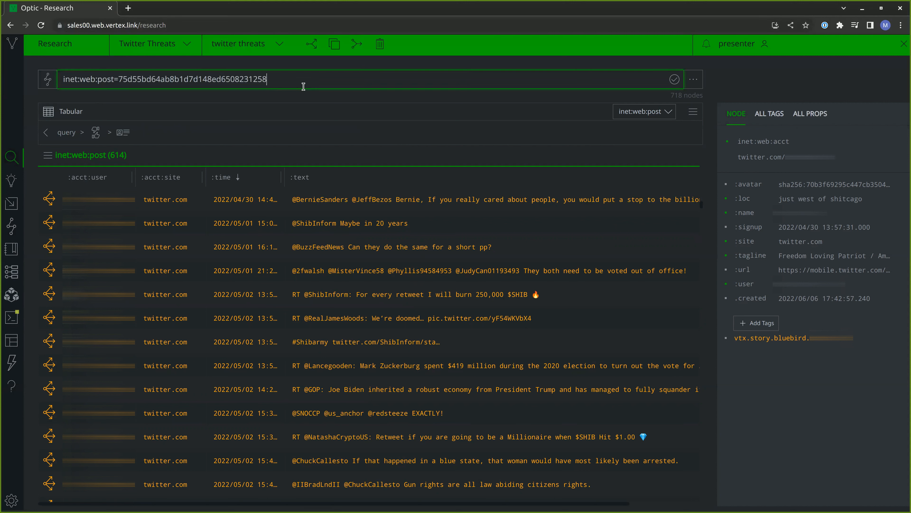
text(-> inet:web:acct +:user^=vhoff -> inet:web:post +:text~=Valenti)
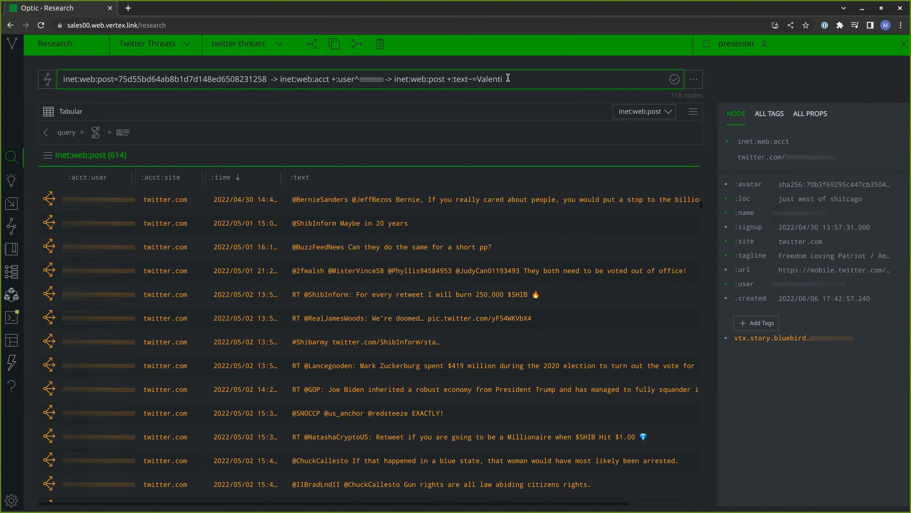
key(Return)
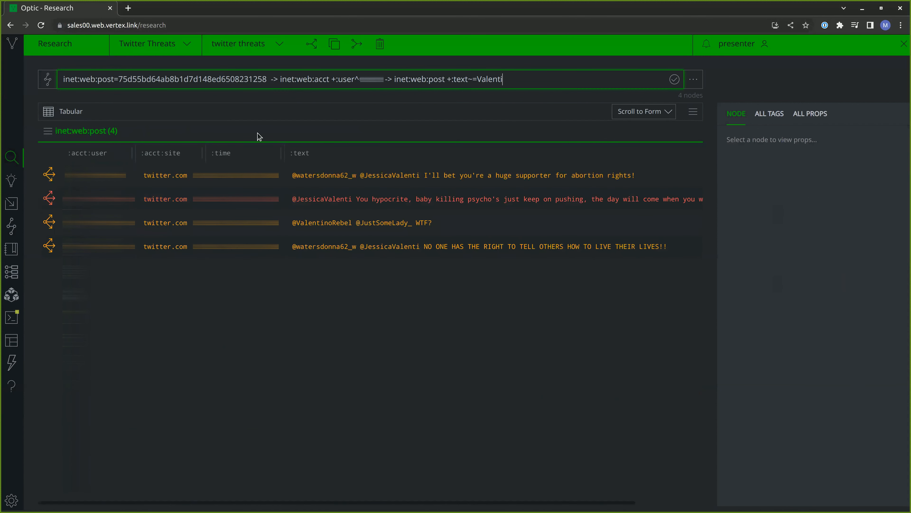
click(228, 153)
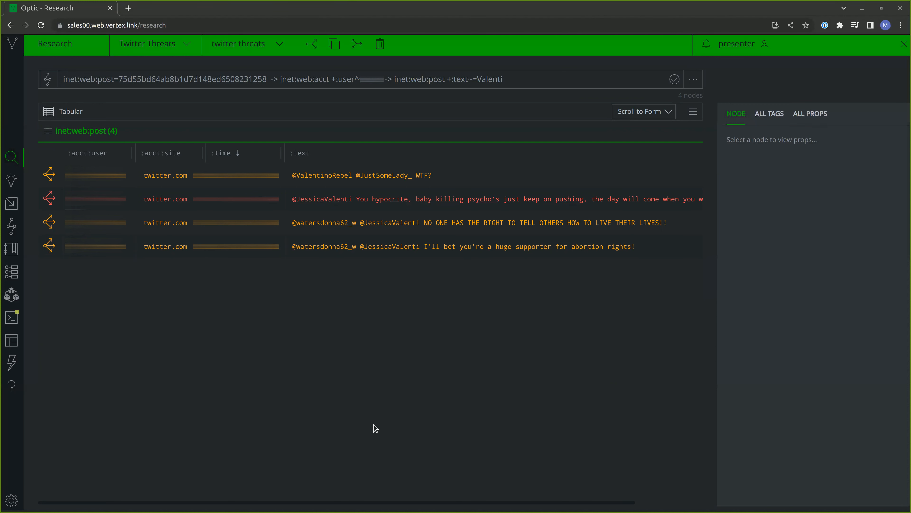
Replace the query with one for inet:web:acct nodes carrying the poster's personal vtx.story.bluebird tag and run it.
click(312, 82)
key(ctrl+a)
key(ctrl+v)
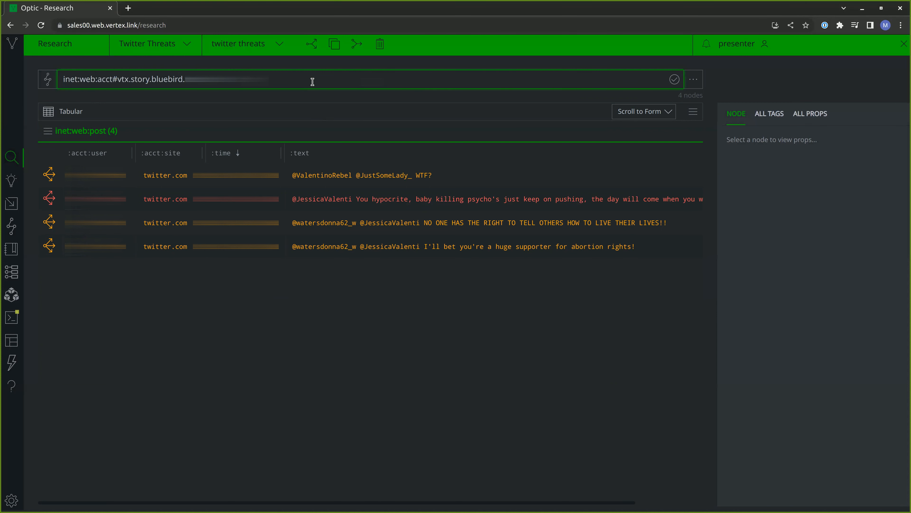
key(Return)
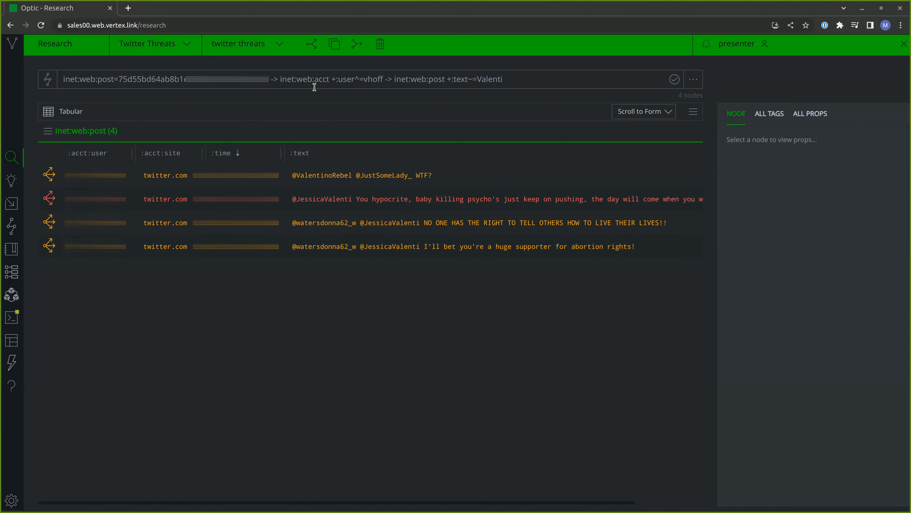
triple_click(313, 83)
key(ctrl+v)
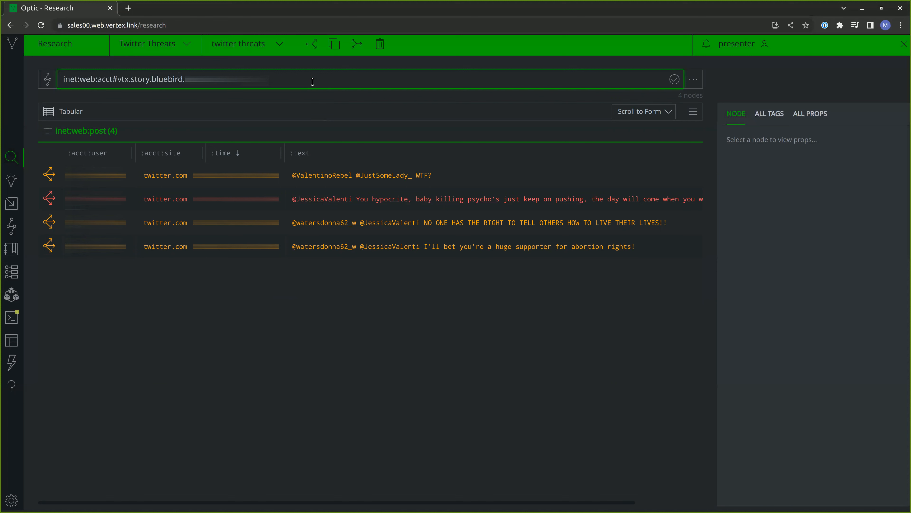
key(Return)
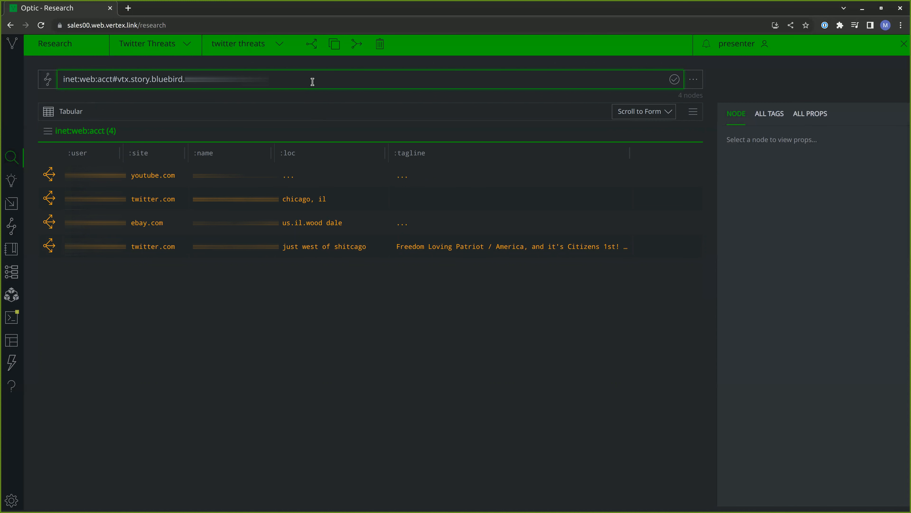
Sort the tagged accounts by user in ascending order and view the properties of the two Twitter accounts.
click(80, 158)
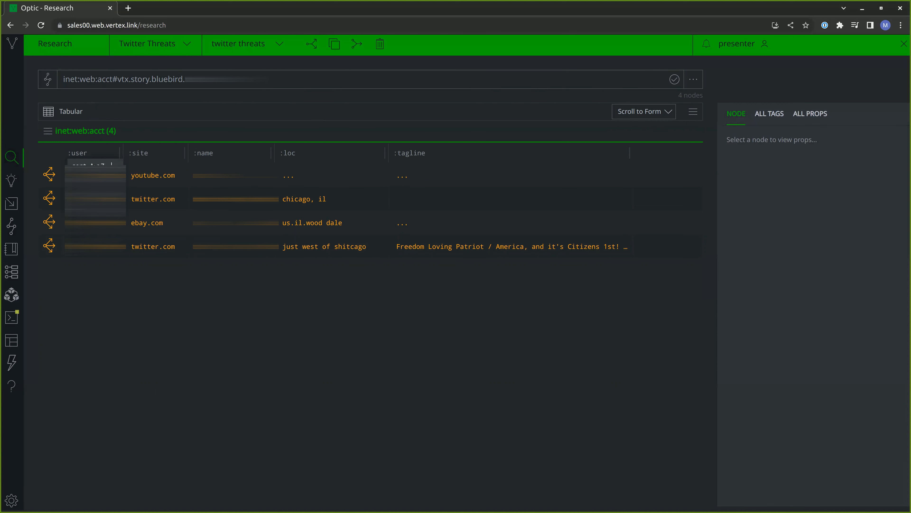
click(108, 165)
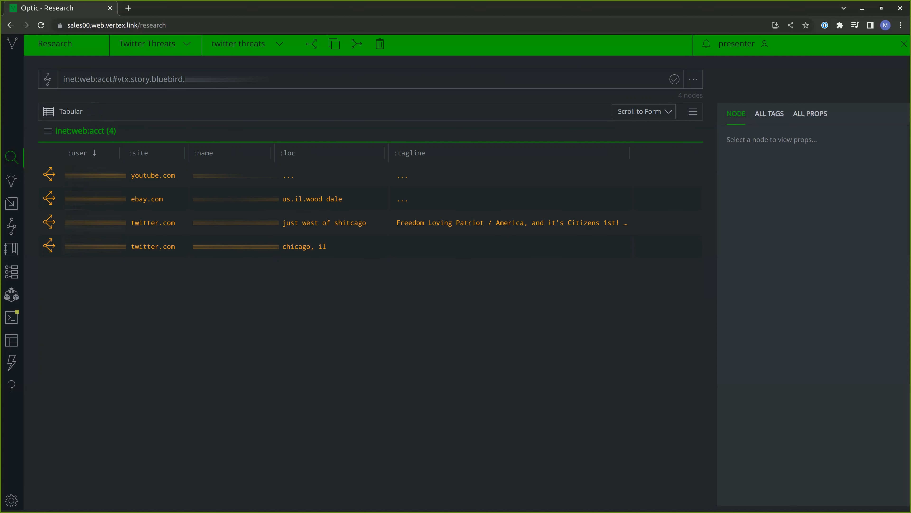
click(236, 223)
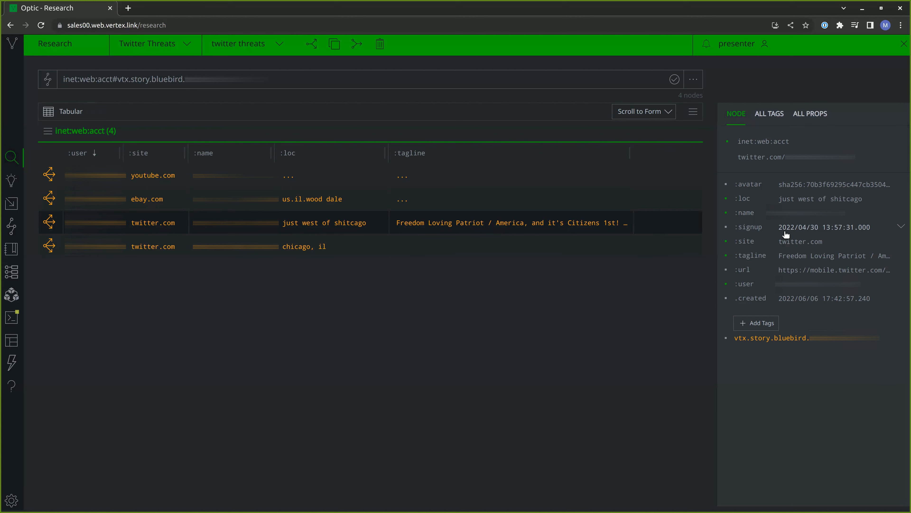
click(389, 248)
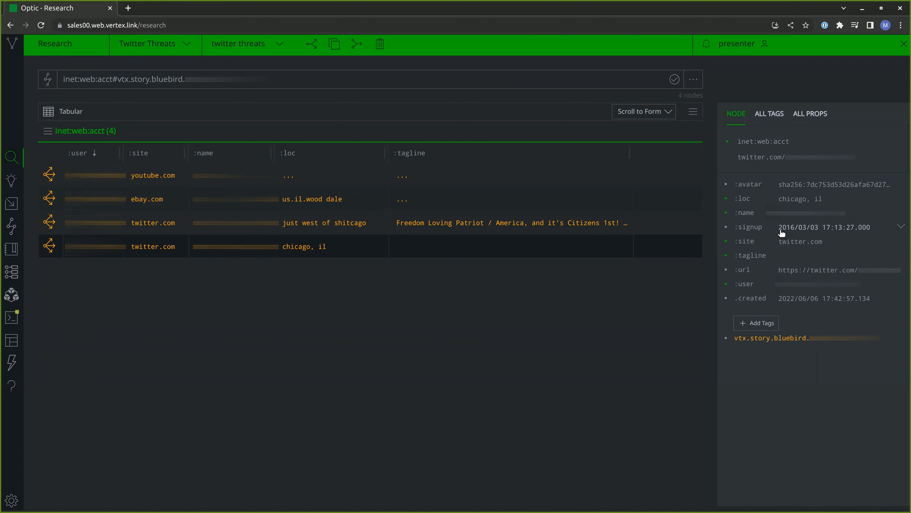
Run the synapse-twitter action twitter.user.tweets on the Chicago Twitter account.
right_click(88, 255)
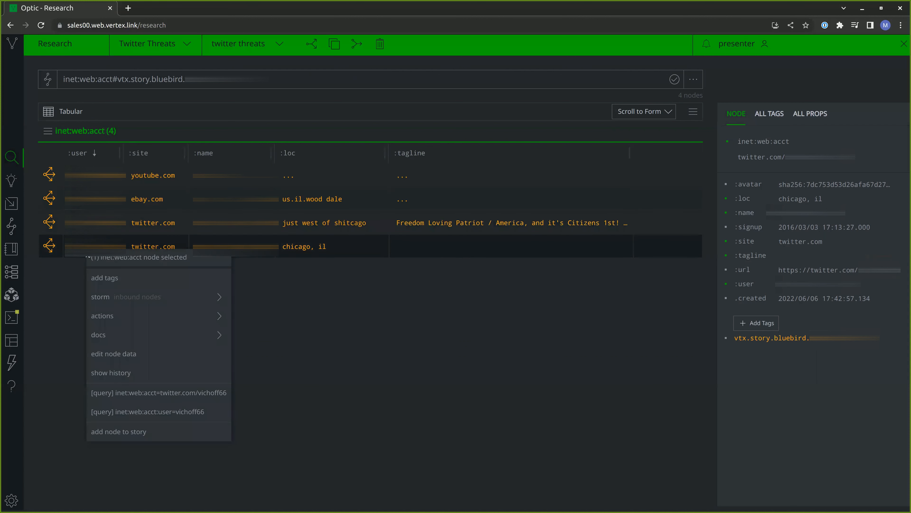
mouse_move(206, 322)
mouse_move(287, 339)
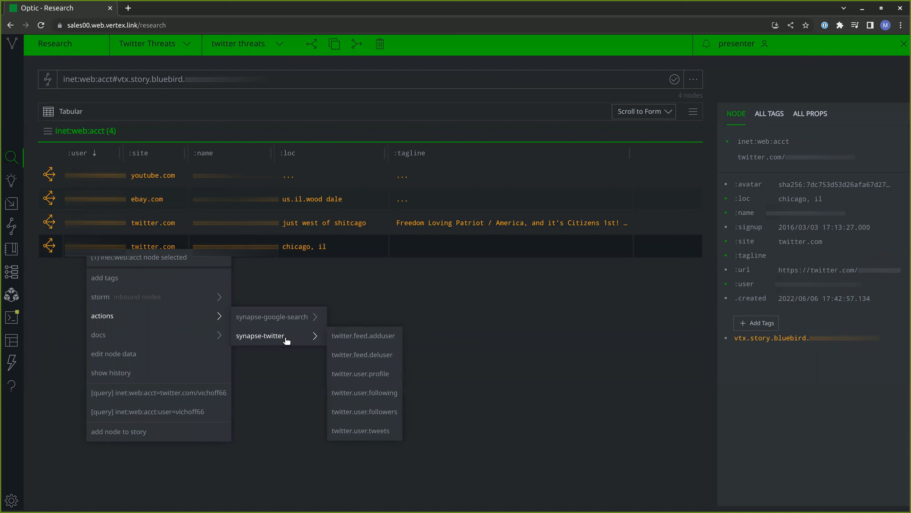
click(372, 430)
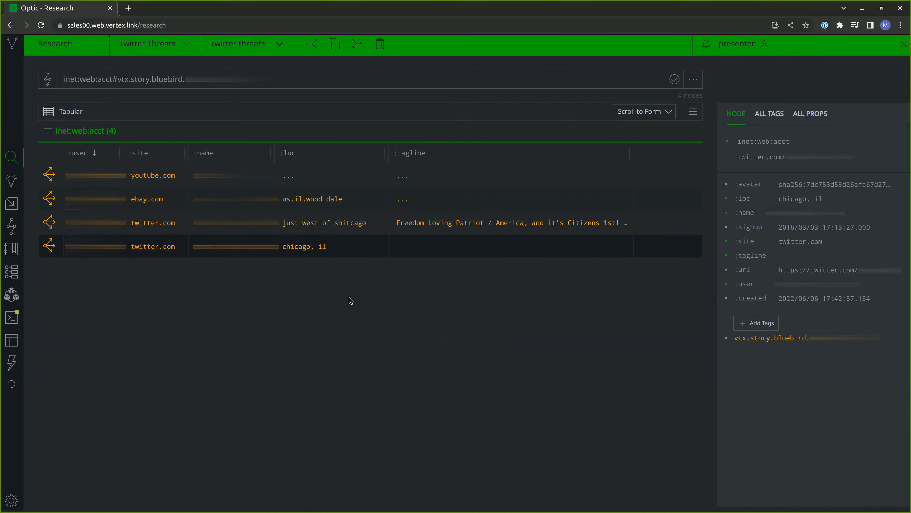
Explore the Chicago account's connected nodes, go to its inet:web:post results and sort them by time in ascending order.
click(49, 251)
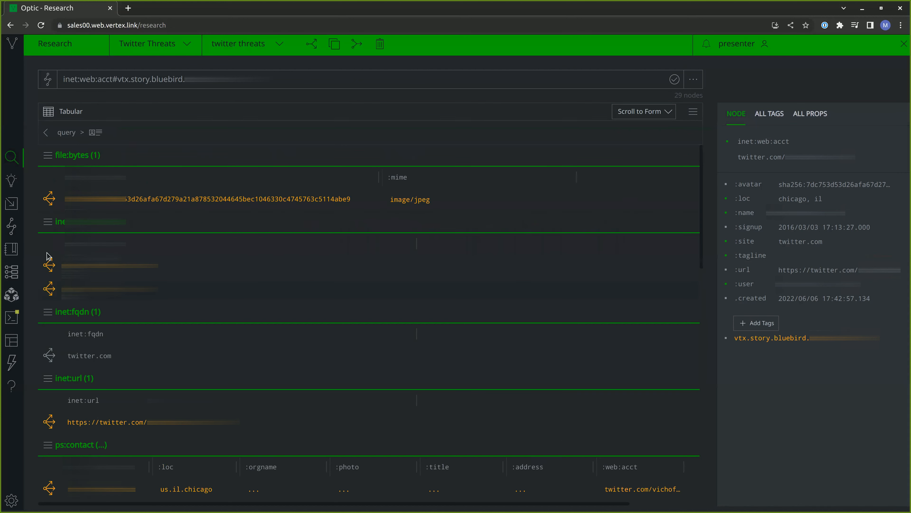
click(653, 112)
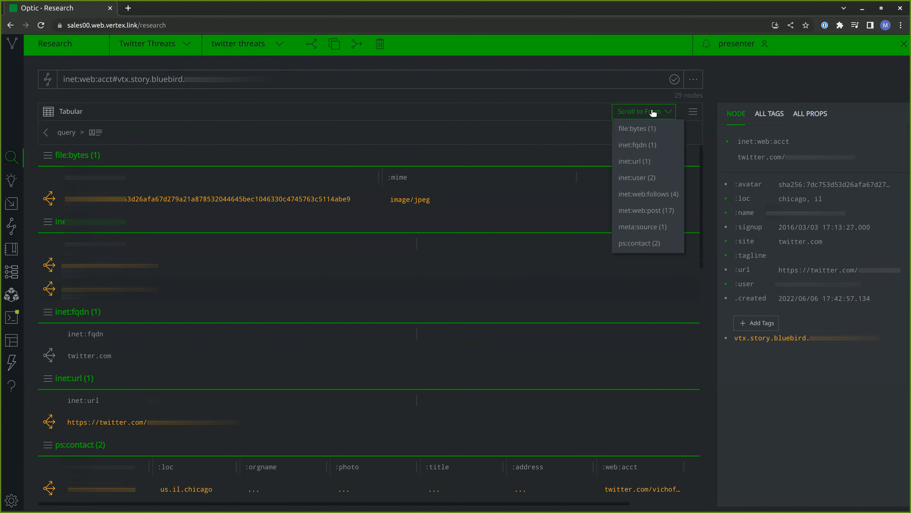
click(650, 217)
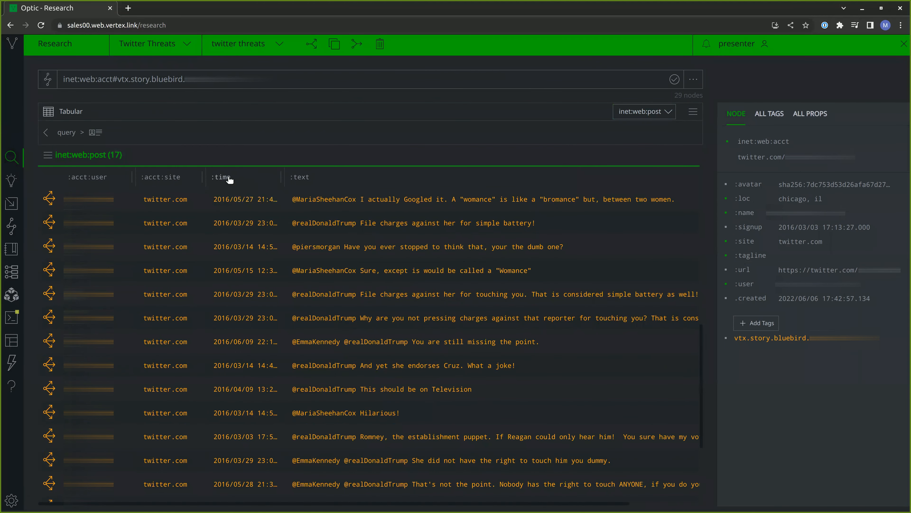
click(230, 177)
click(241, 193)
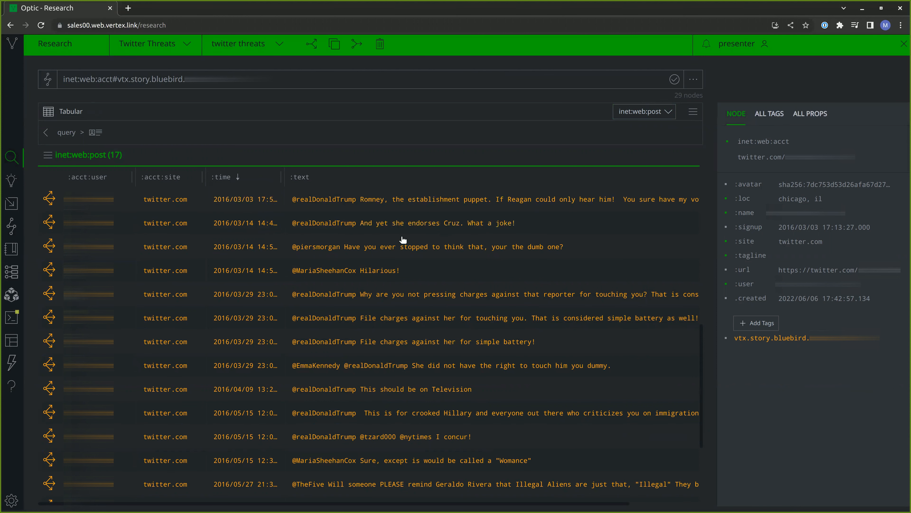
Examine the texts and dates of the Chicago account's posts from the earliest to the latest.
scroll(445, 267, down, 3)
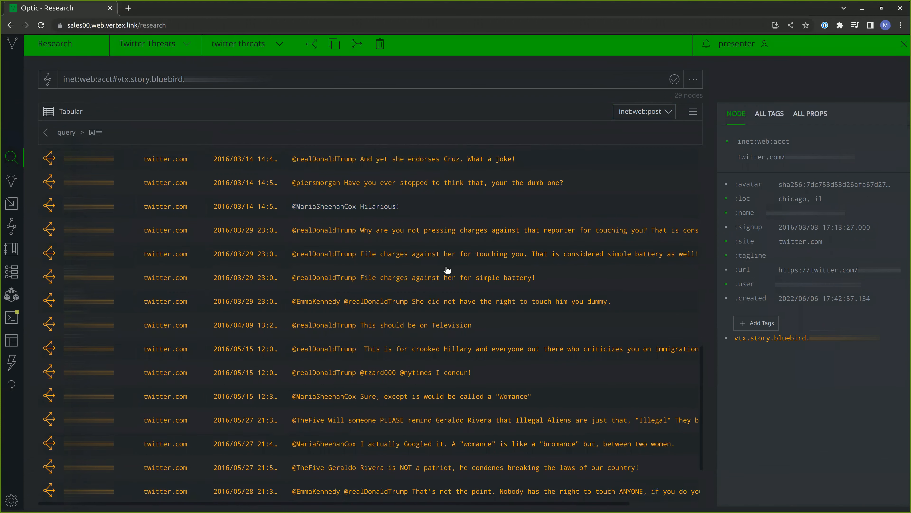
scroll(446, 269, up, 3)
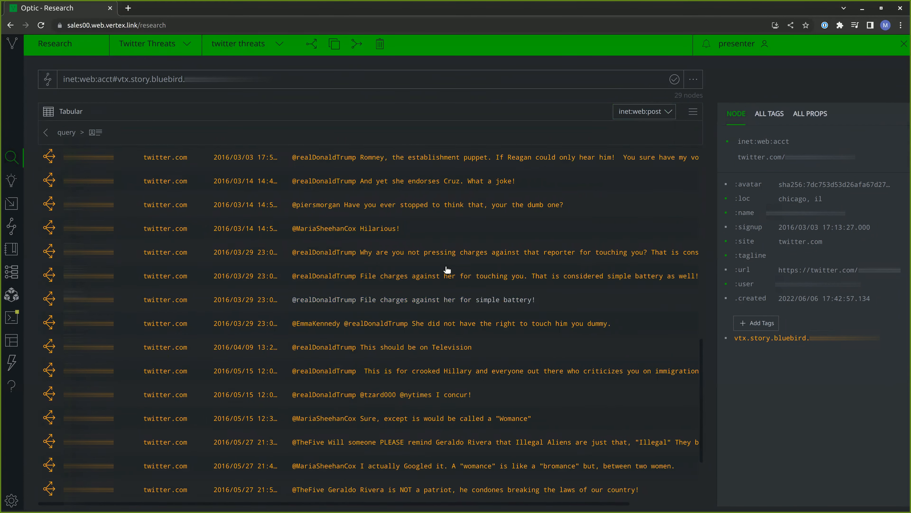
scroll(447, 269, down, 1)
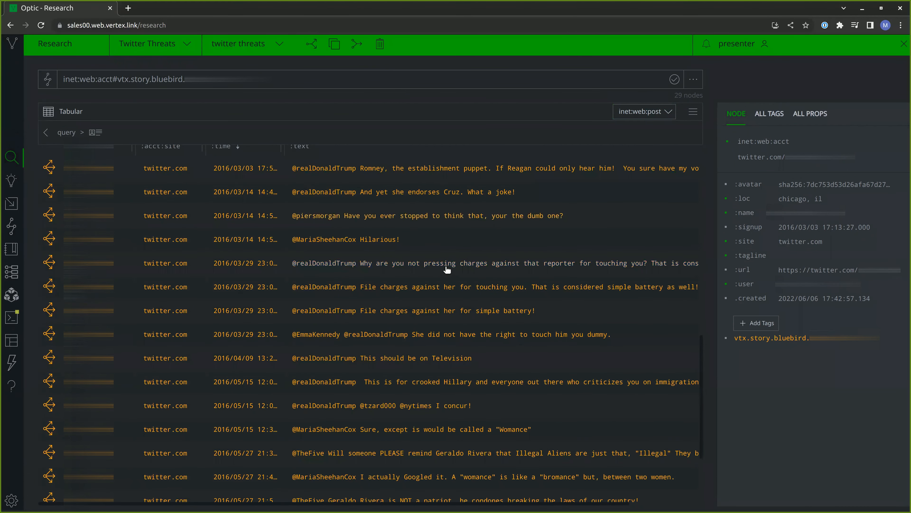
scroll(296, 319, down, 4)
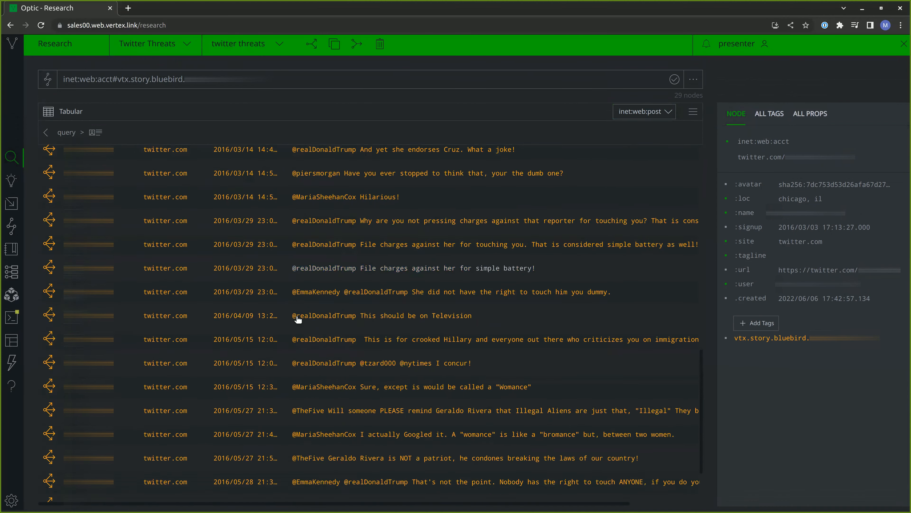
scroll(298, 319, down, 1)
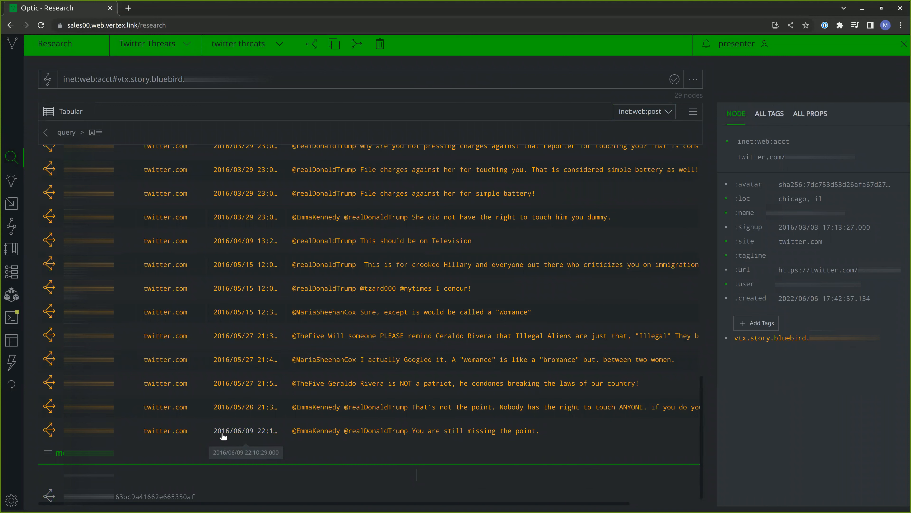
scroll(372, 362, up, 5)
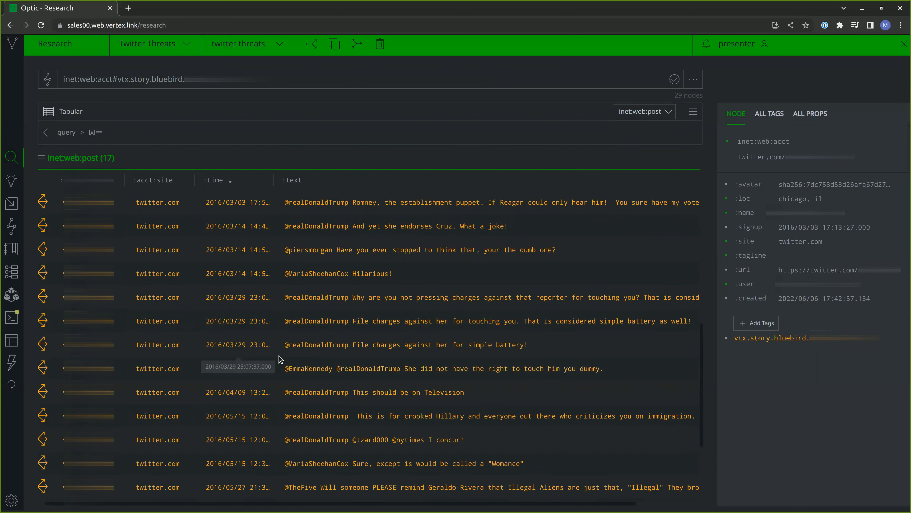
scroll(281, 359, down, 1)
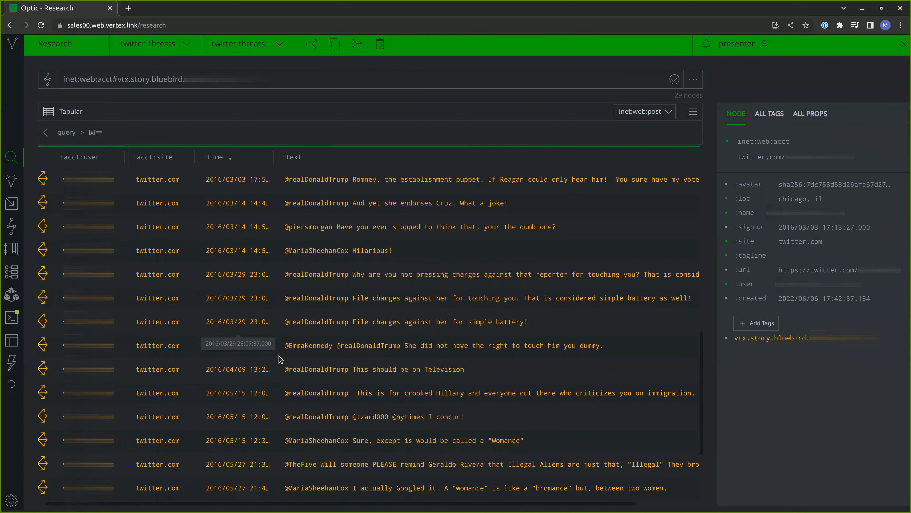
Go to the Chicago account's inet:web:follows results, view the follow relationships and explore the last three to their connected accounts.
click(656, 114)
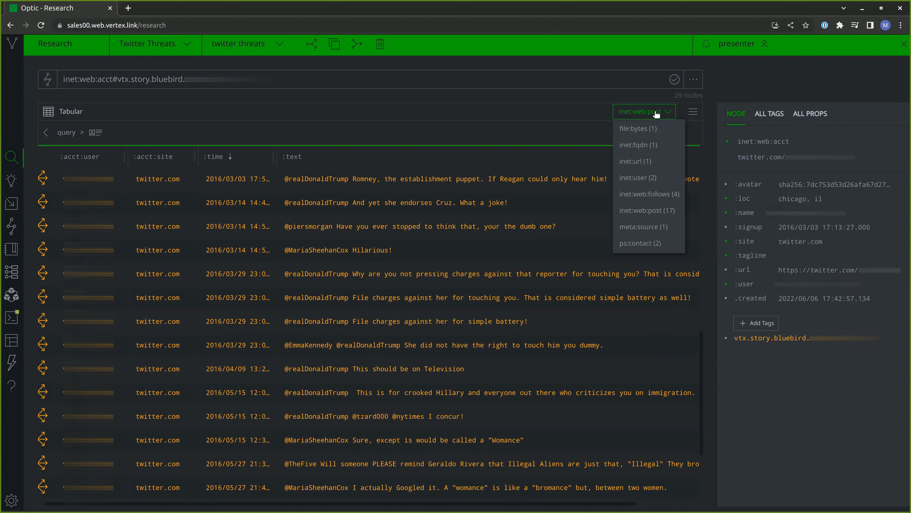
click(642, 197)
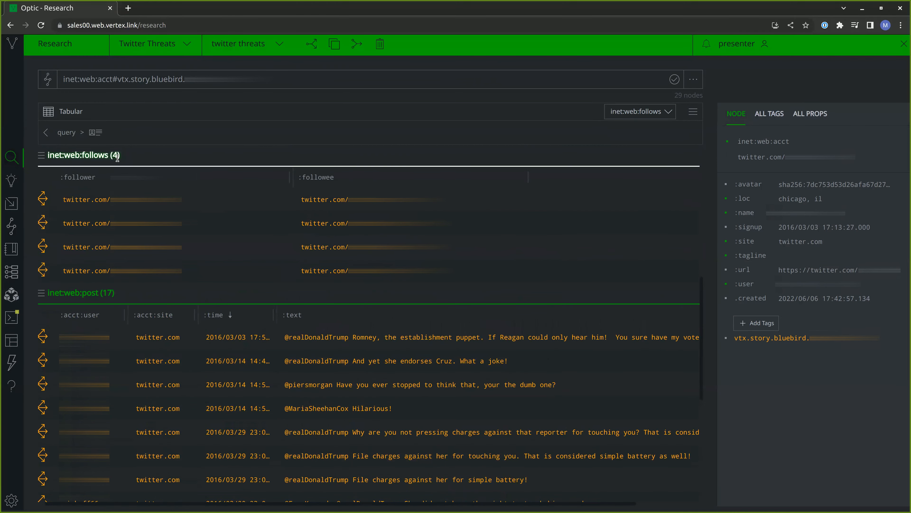
click(188, 204)
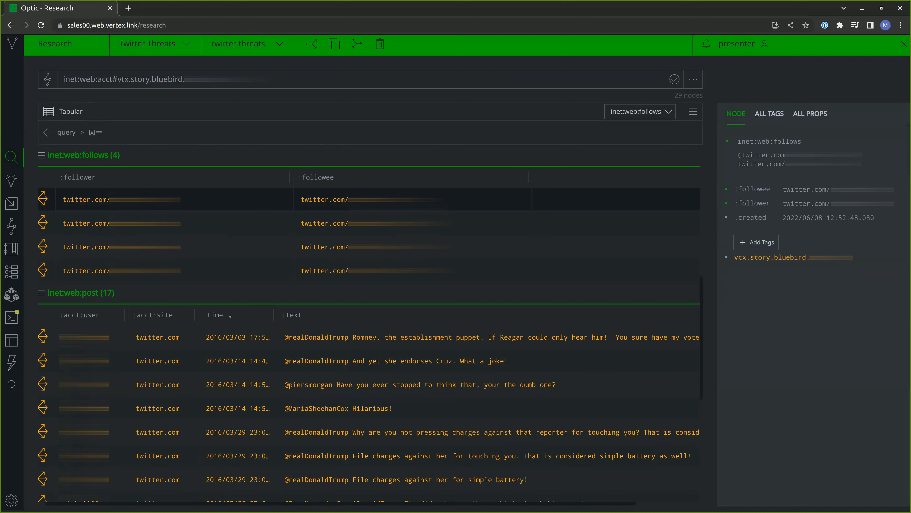
click(201, 230)
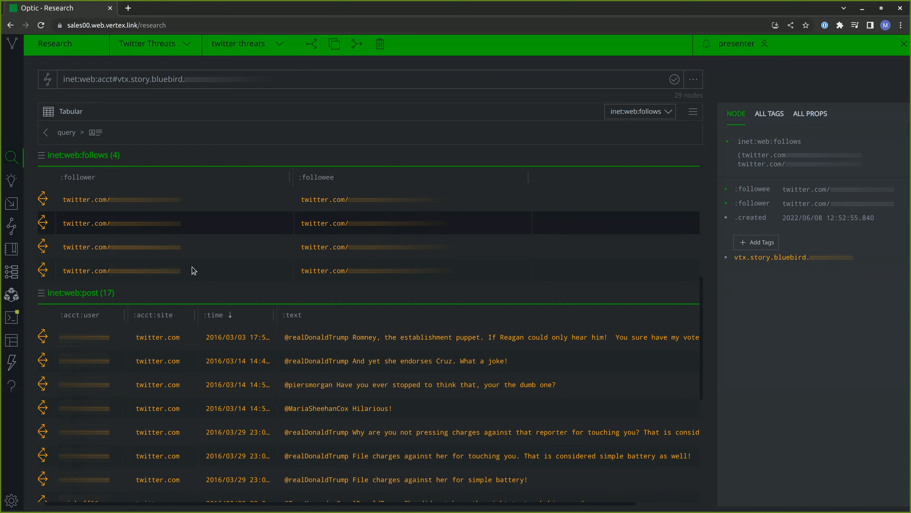
click(48, 222)
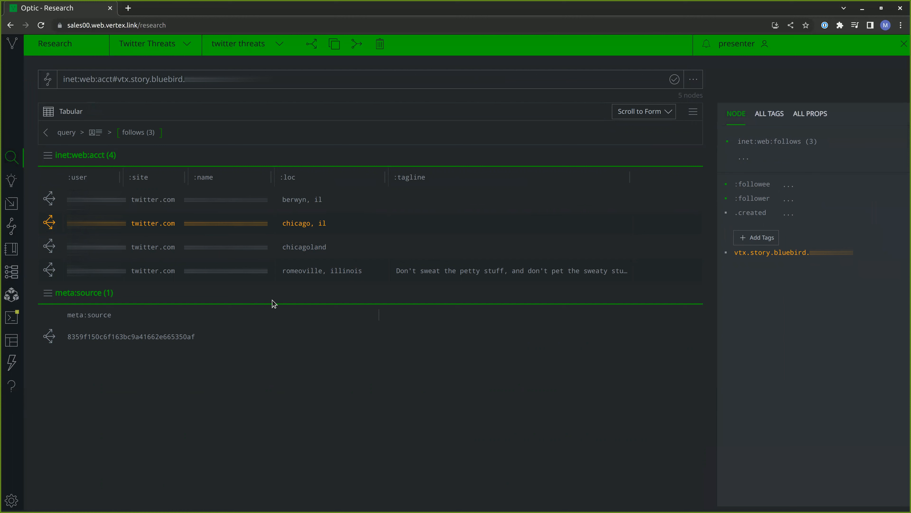
Return to the original account query results, inspect the Chicago account's live Twitter profile through its :url property, and close the profile.
click(95, 133)
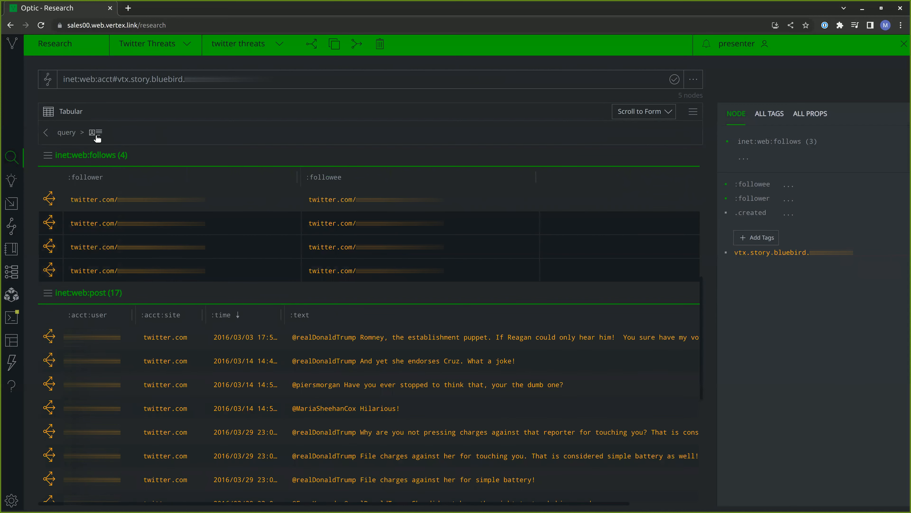
click(65, 132)
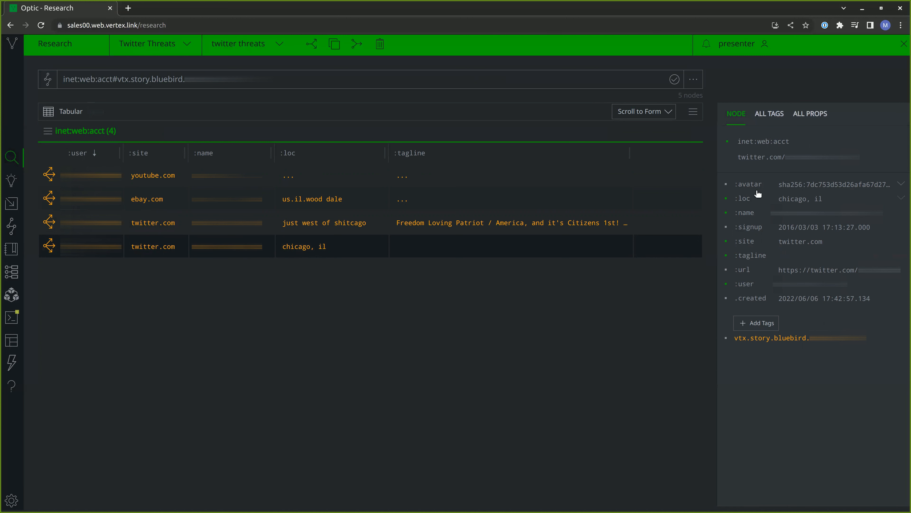
mouse_move(758, 193)
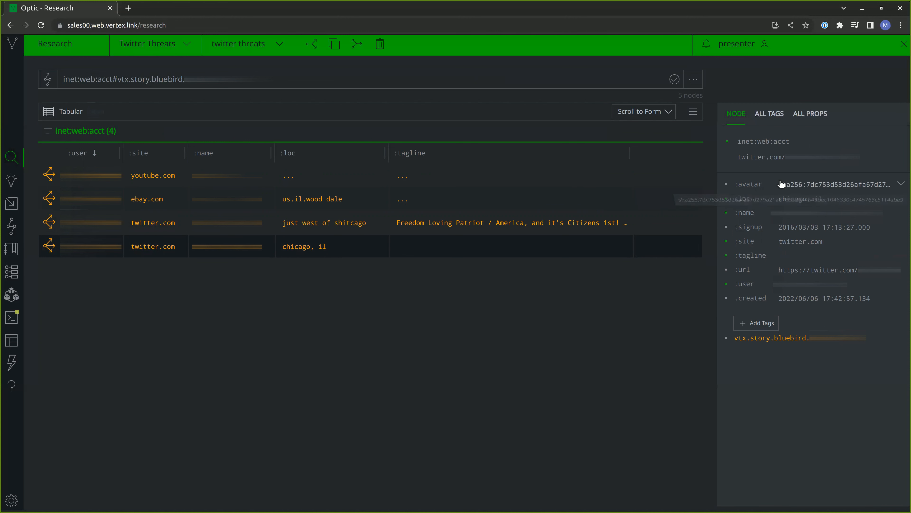
right_click(821, 273)
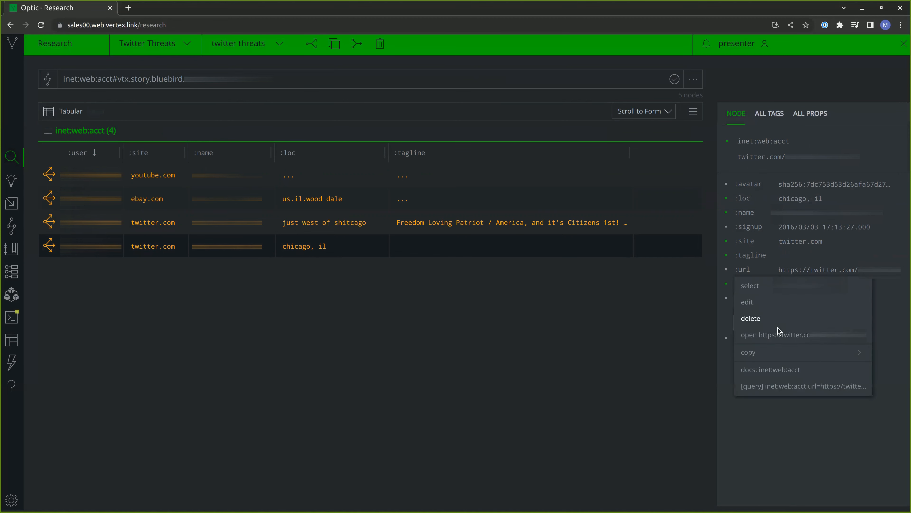
click(780, 335)
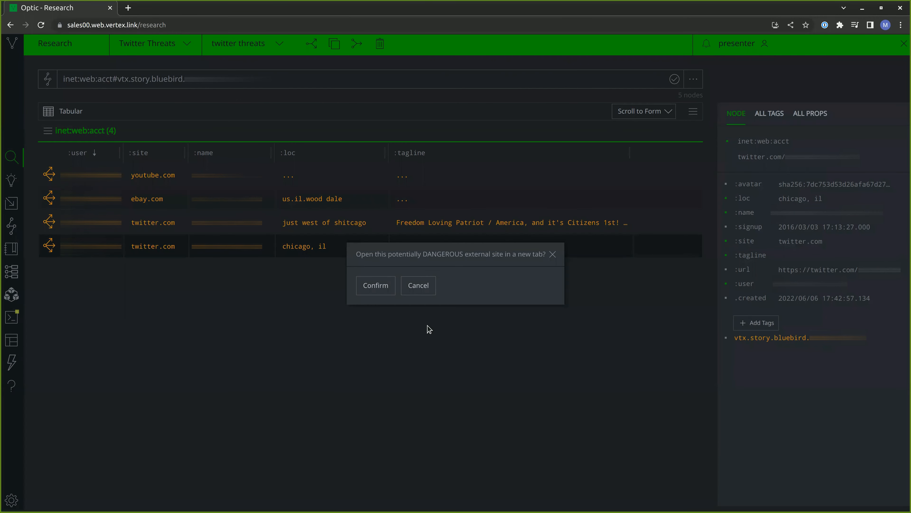
click(376, 286)
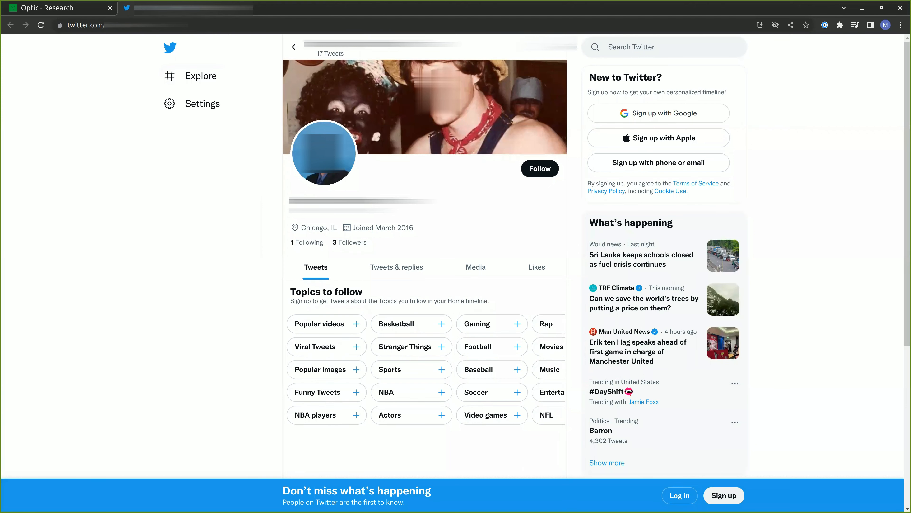
key(ctrl+w)
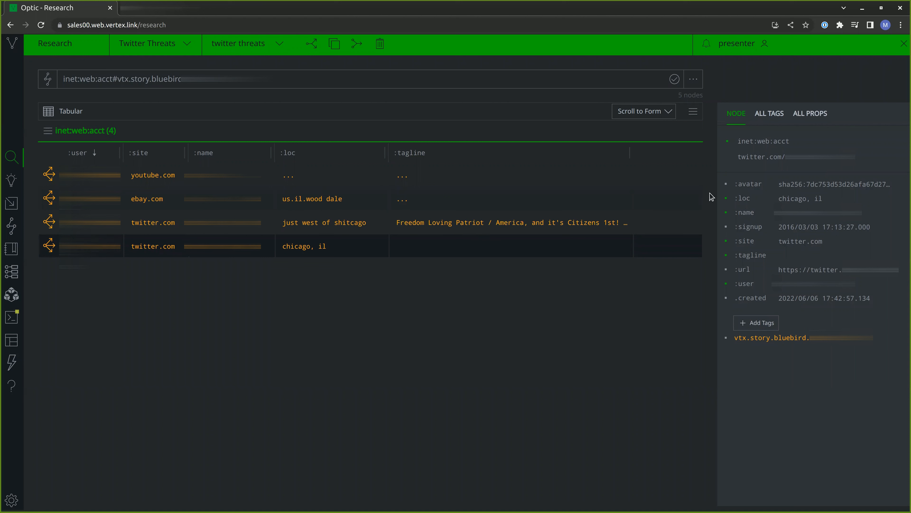
Explore from the Chicago account to its avatar file, go to the file's ps:contact results and view the Naperville contact's properties.
click(51, 254)
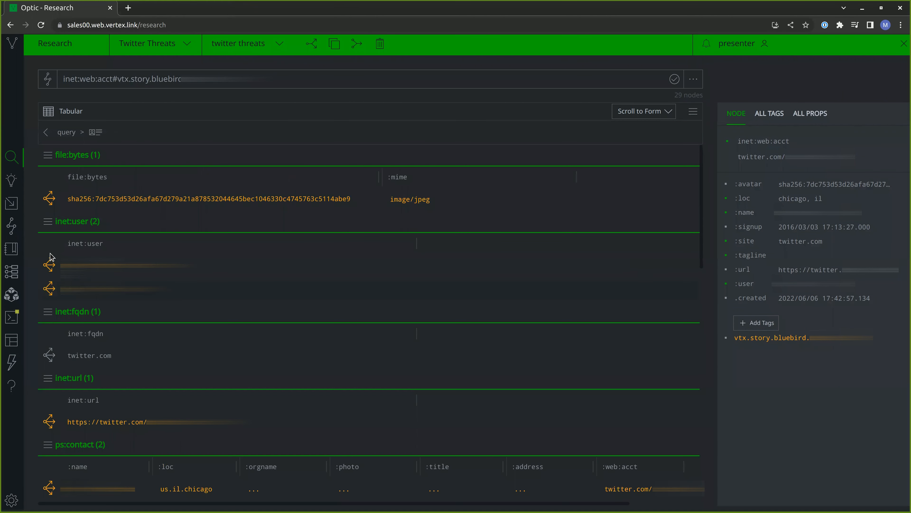
click(104, 204)
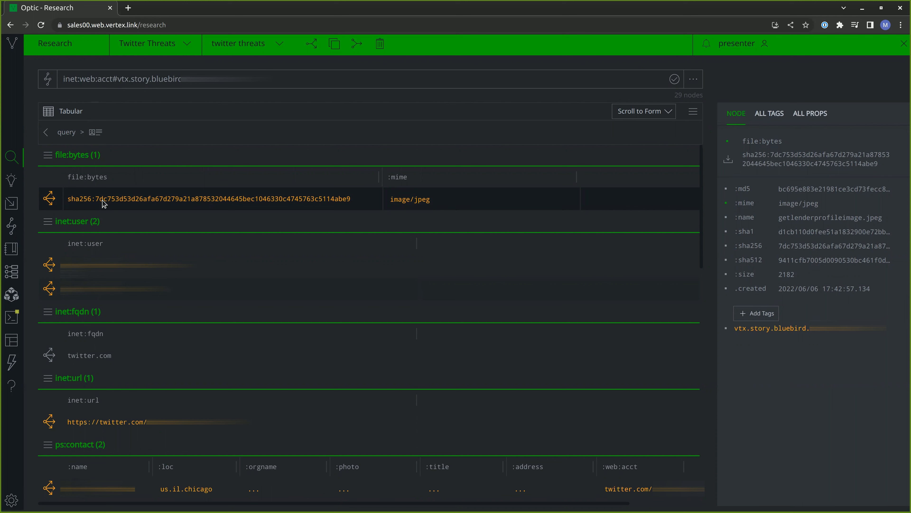
click(51, 200)
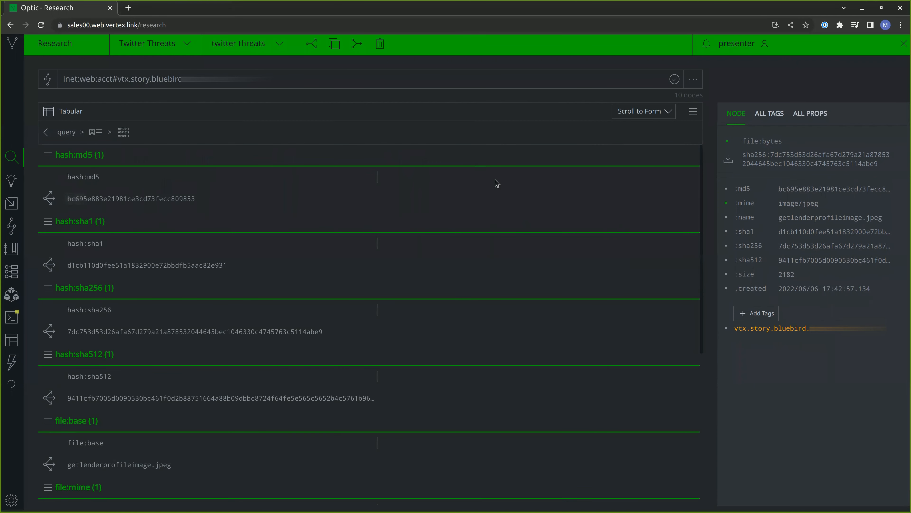
click(642, 112)
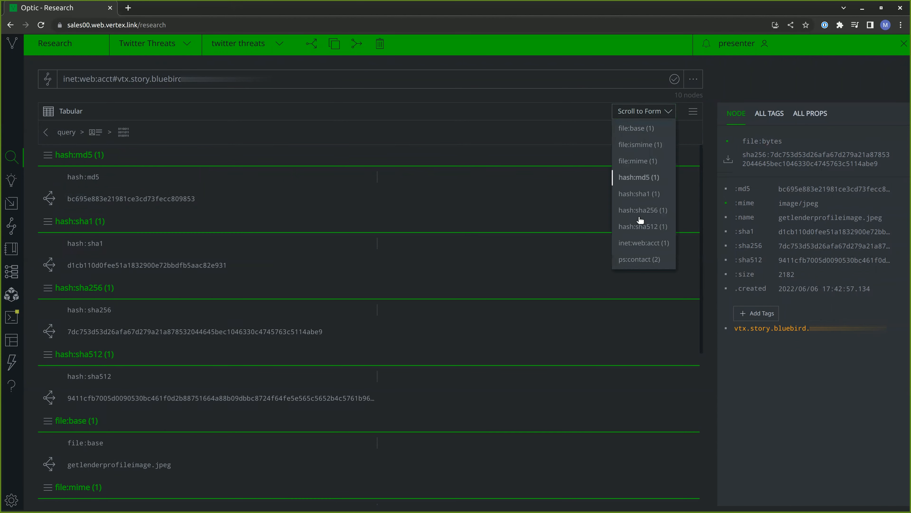
click(632, 259)
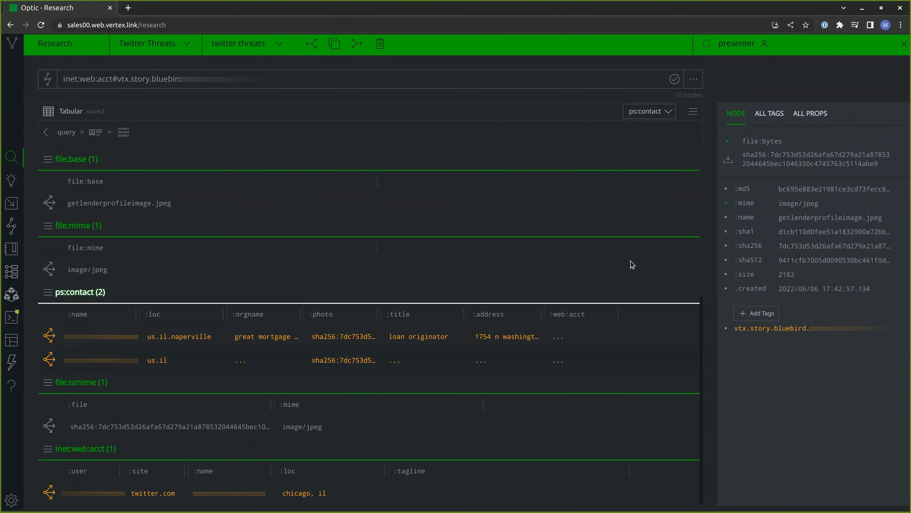
click(334, 337)
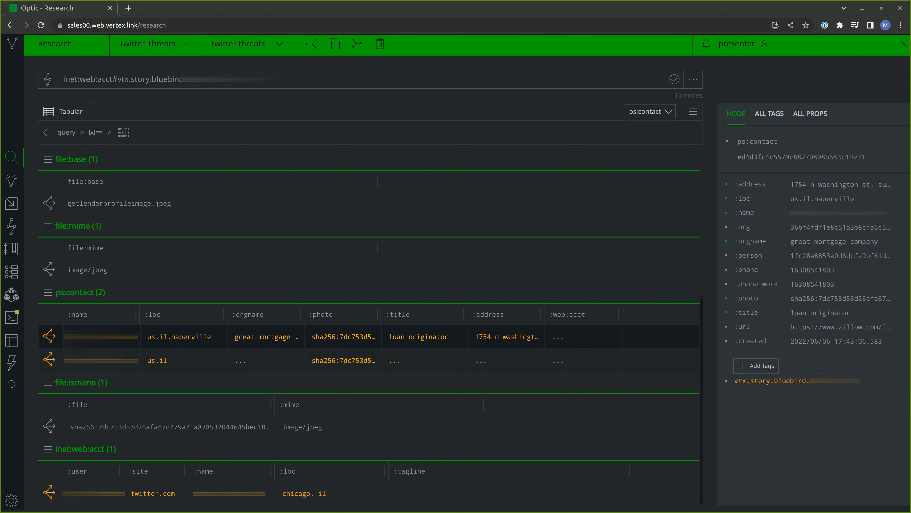
Query the media:news nodes that carry the suspect's vtx.story.bluebird tag.
triple_click(230, 79)
key(ctrl+v)
key(Return)
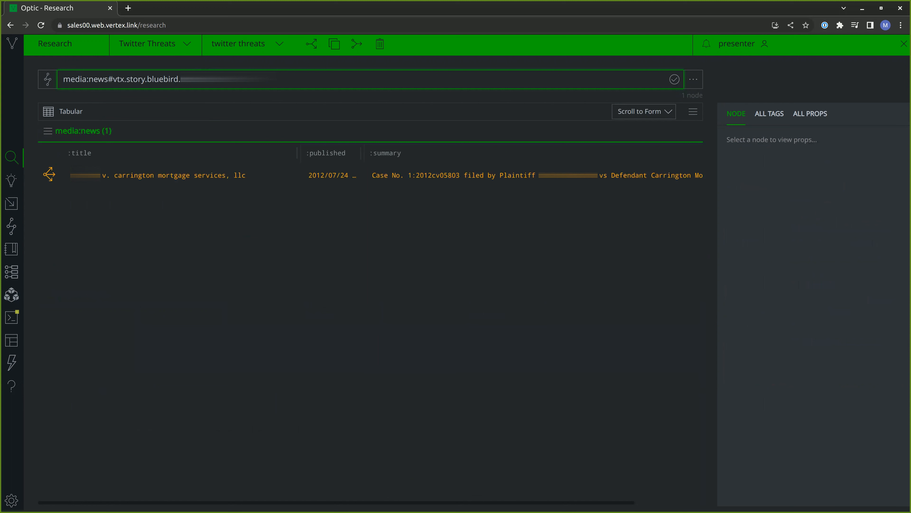
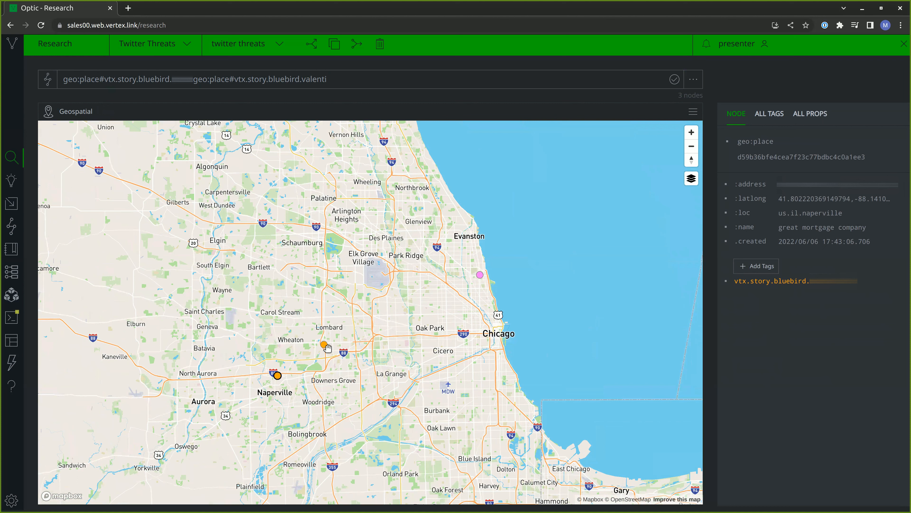
View the properties of the Lombard place and the pink event place north of downtown Chicago on the map.
click(325, 346)
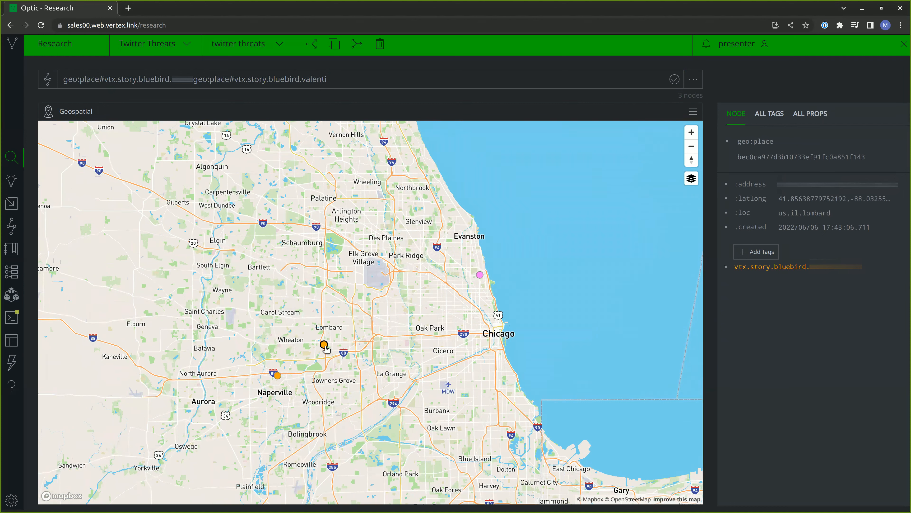
click(480, 276)
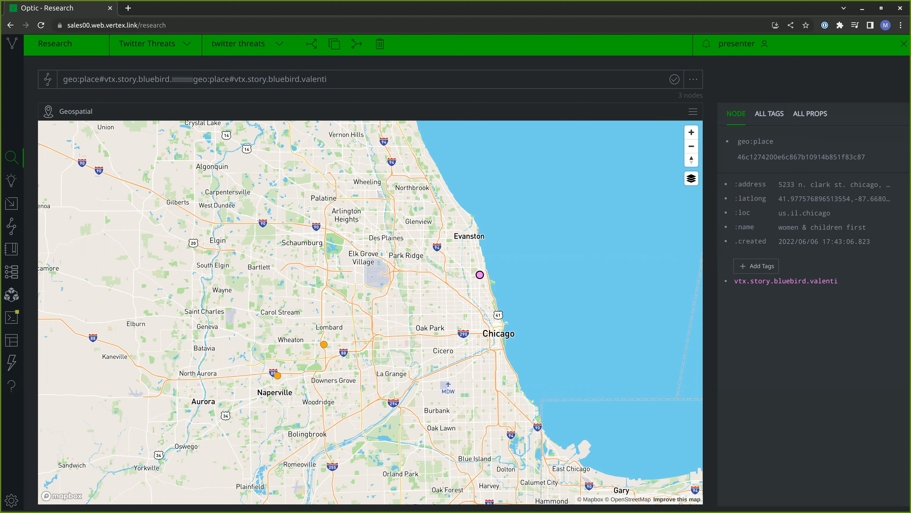
Open the story "Physical Security: Chicago Book Tour Stop" and review its summary, tweeted threat, suspected author profile and proximity map.
click(7, 247)
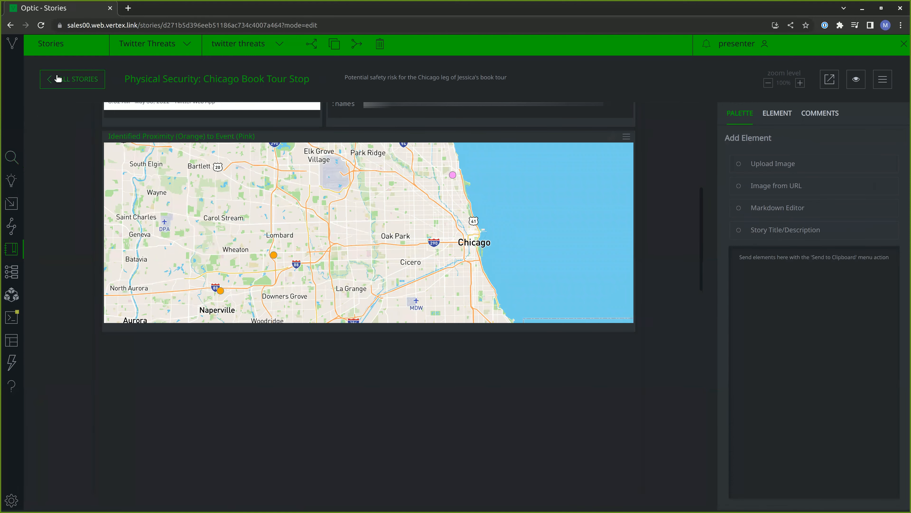
click(58, 79)
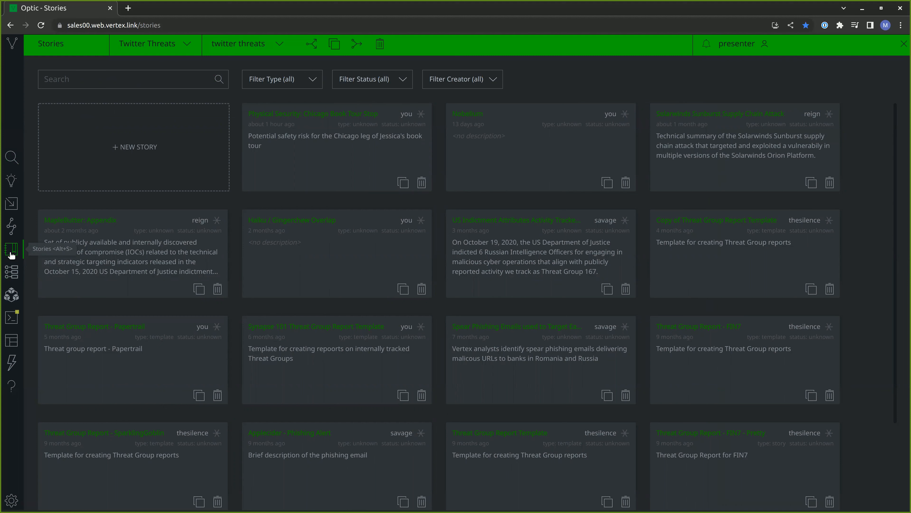
click(291, 133)
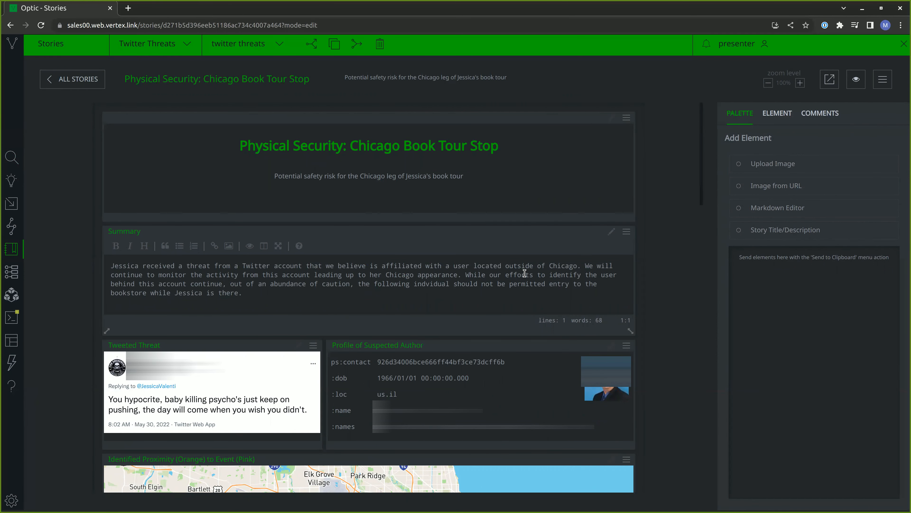
scroll(672, 334, down, 3)
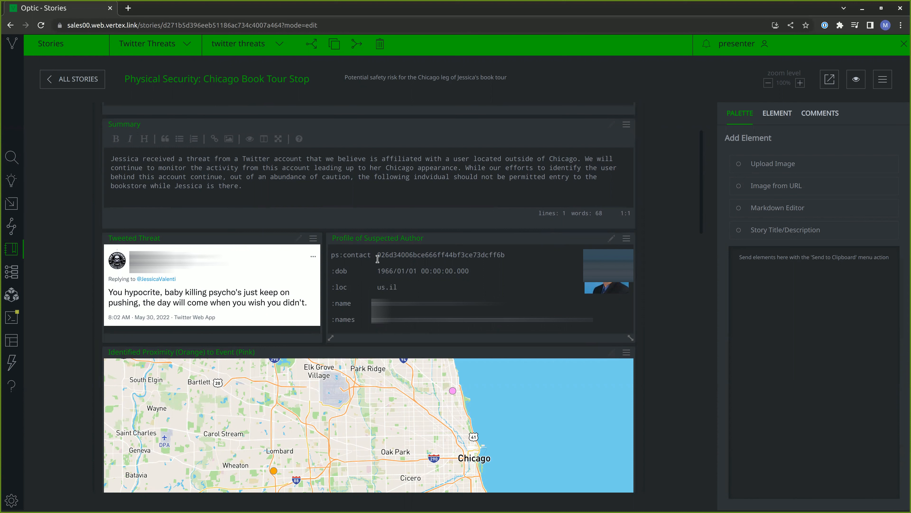
scroll(665, 327, down, 3)
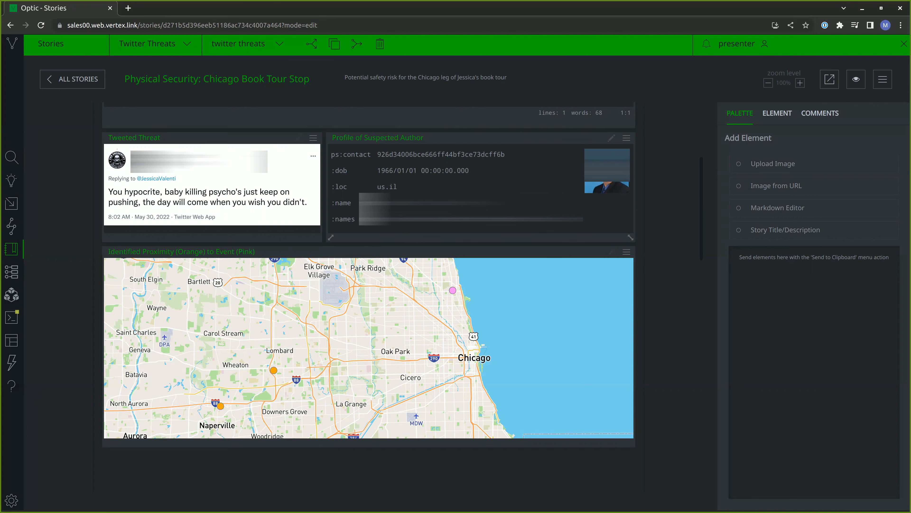
scroll(369, 287, up, 5)
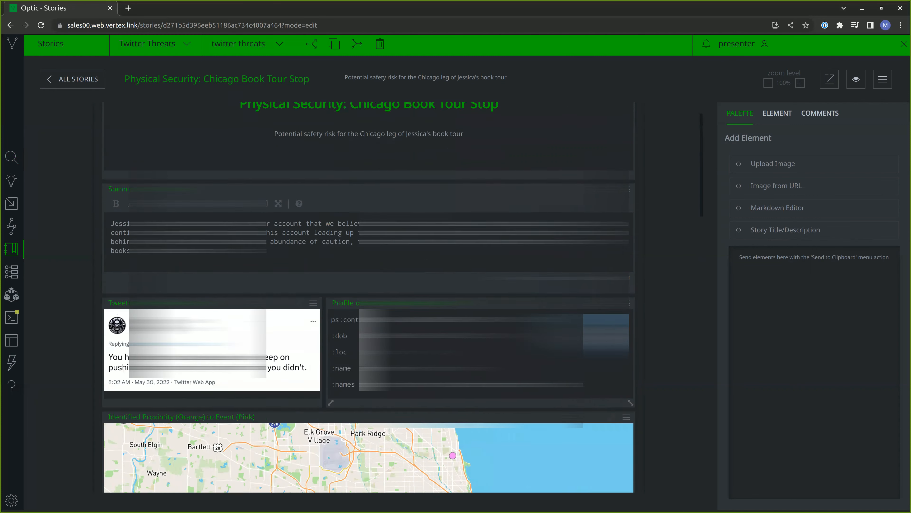
Switch the book tour story to preview mode and look through the whole report.
click(855, 82)
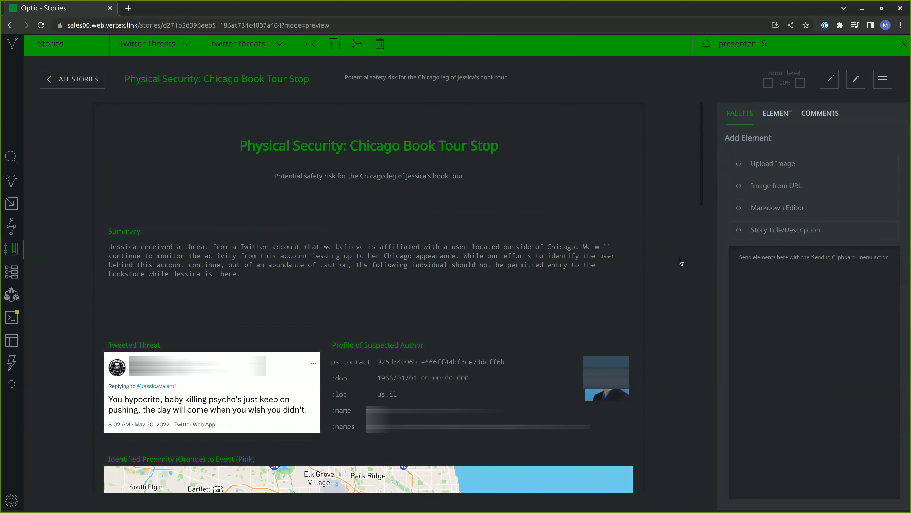
scroll(681, 261, down, 5)
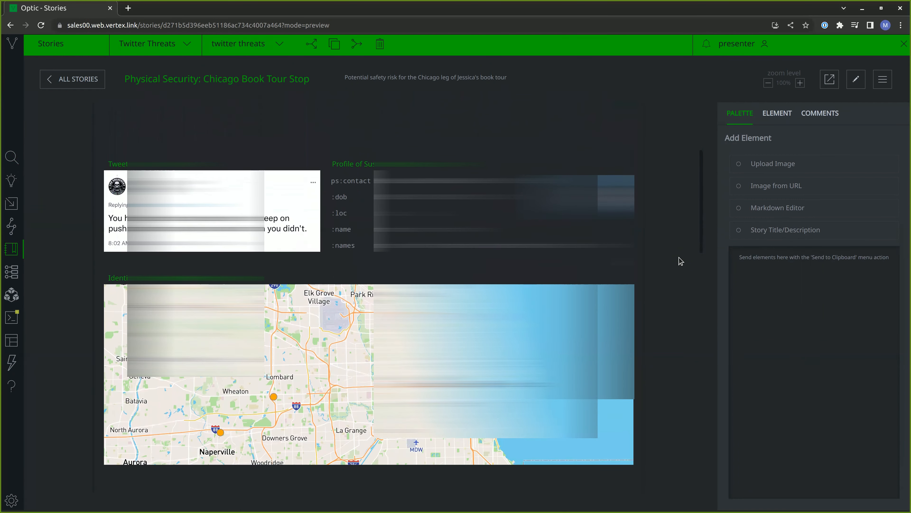
scroll(681, 261, up, 4)
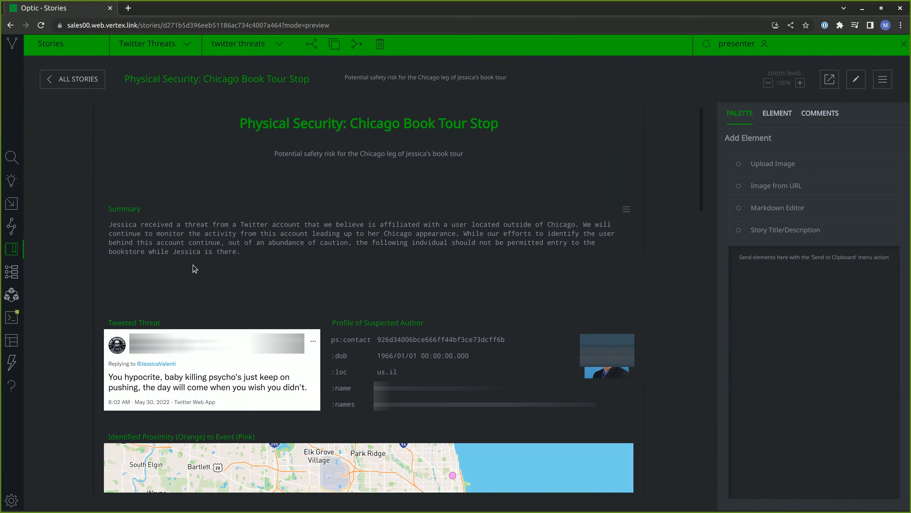
scroll(152, 280, up, 1)
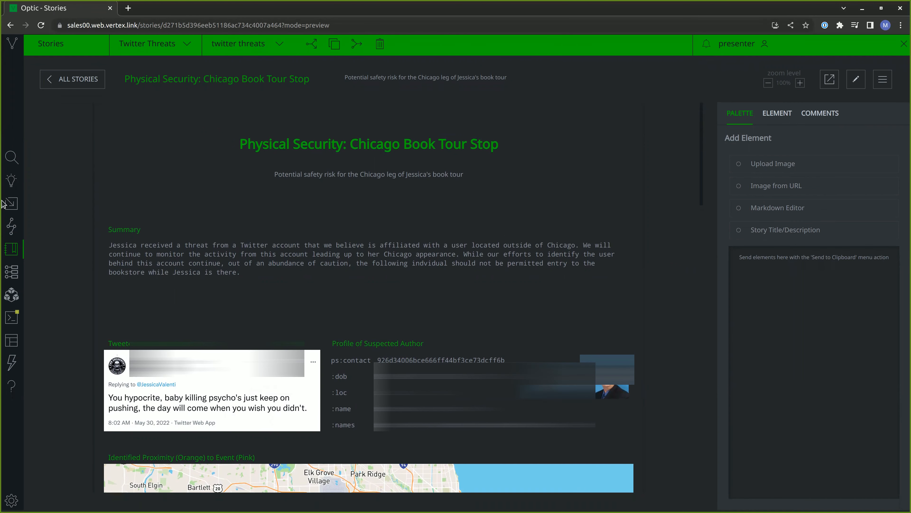
Return to the research workspace and change the results display from Geospatial to Tabular.
click(11, 157)
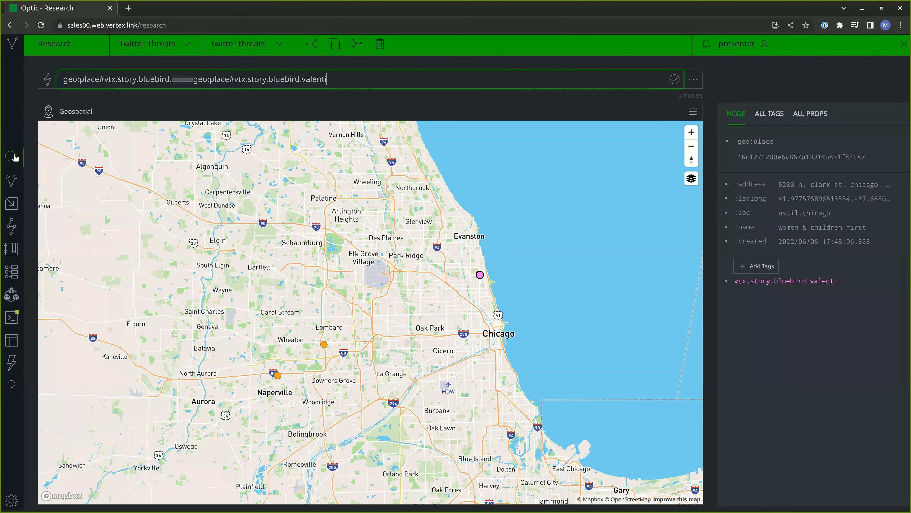
click(59, 114)
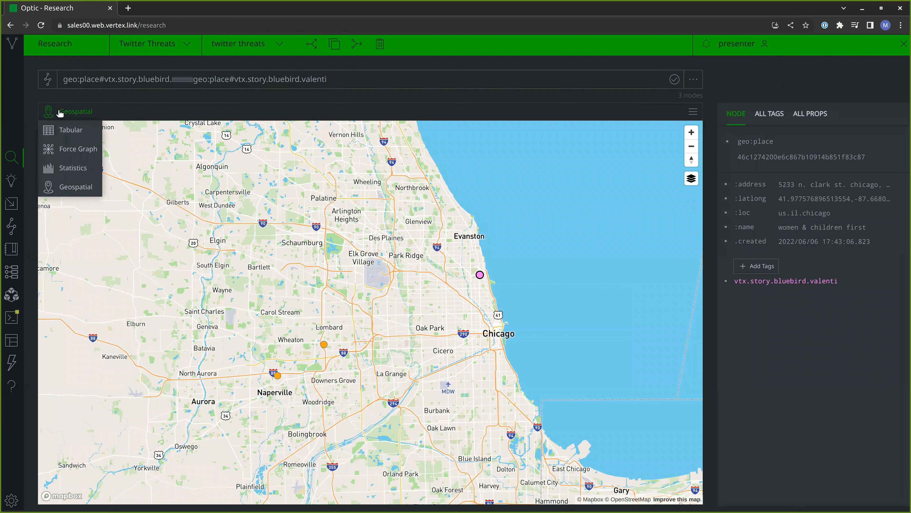
click(63, 128)
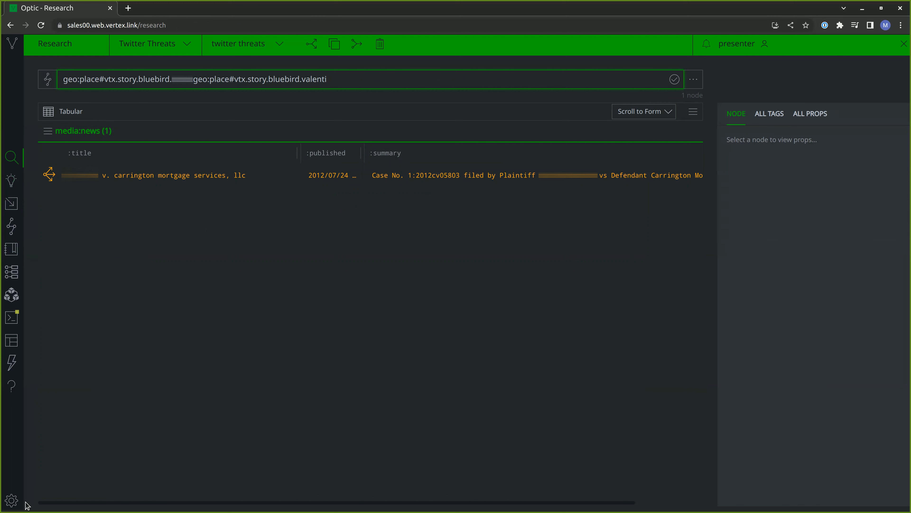
Review the settings of the "Physical Security - Account Monitoring" cron job in the admin area, and close them without saving.
click(13, 502)
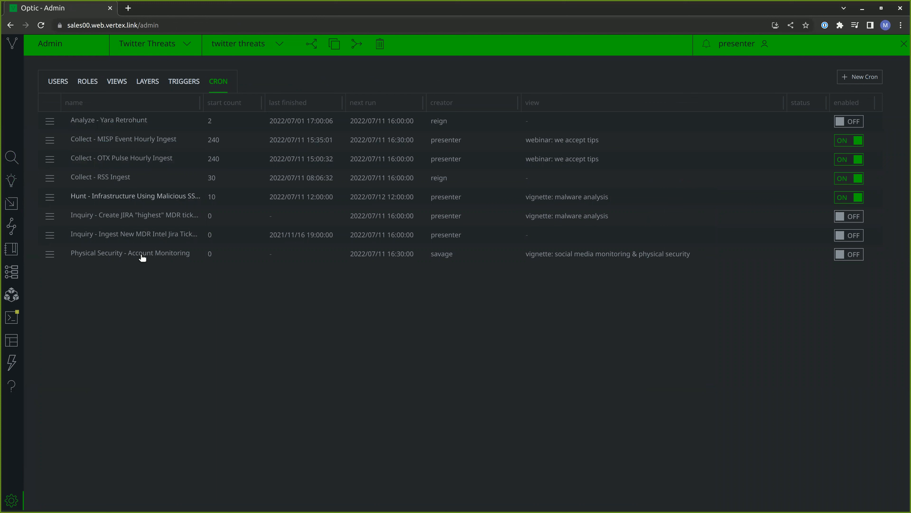
click(50, 256)
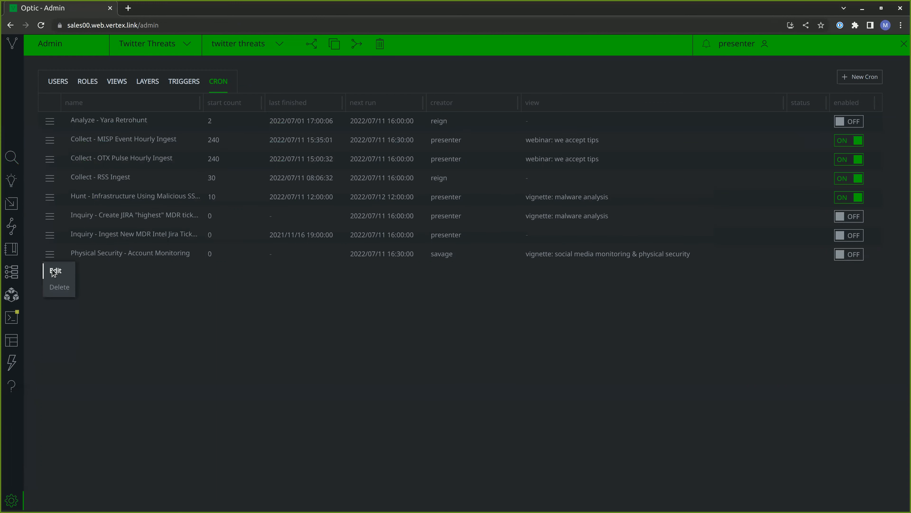
click(54, 272)
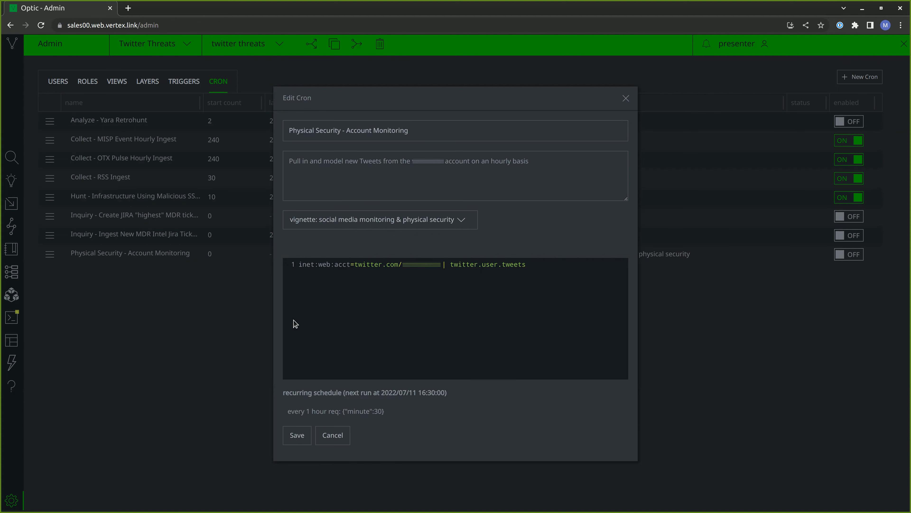
click(331, 443)
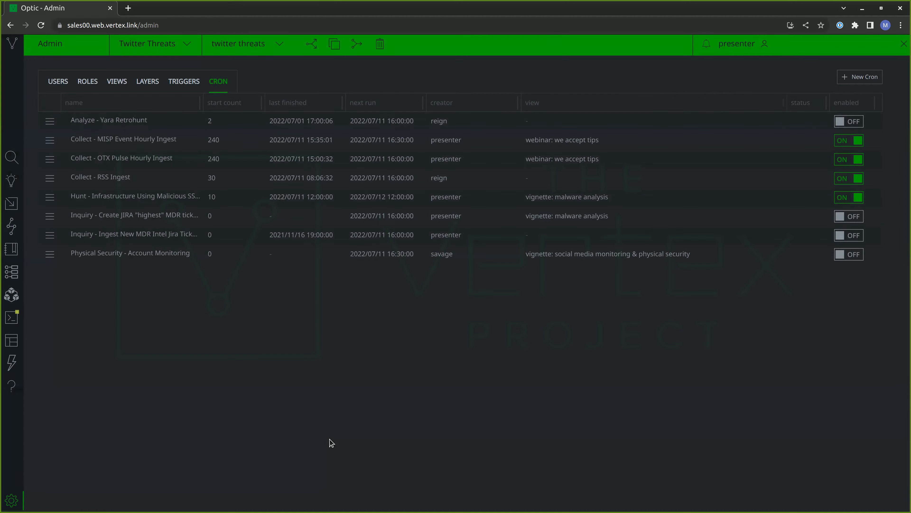